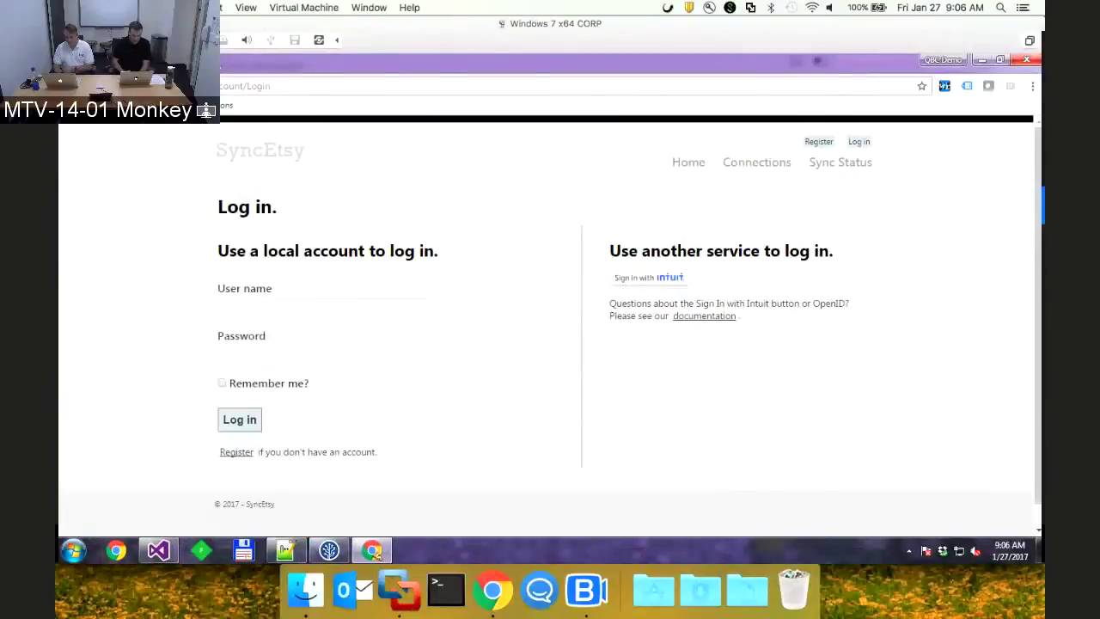
- Sign in to SyncEtsy through the Intuit single sign-on with the prefilled account credentials
key("ctrl+super+f")
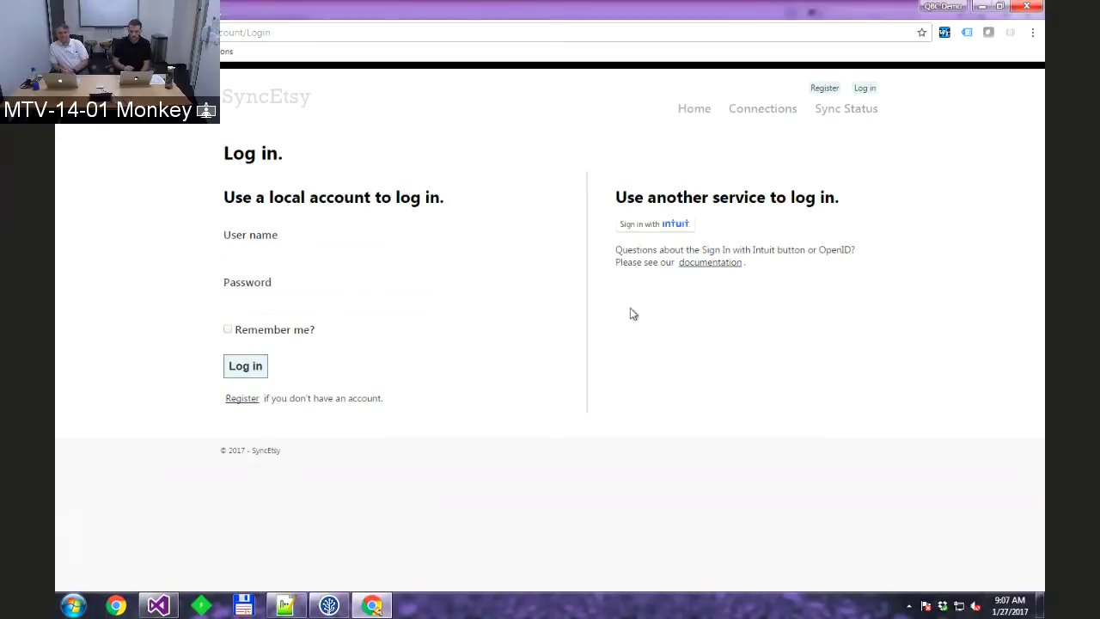
left_click(662, 225)
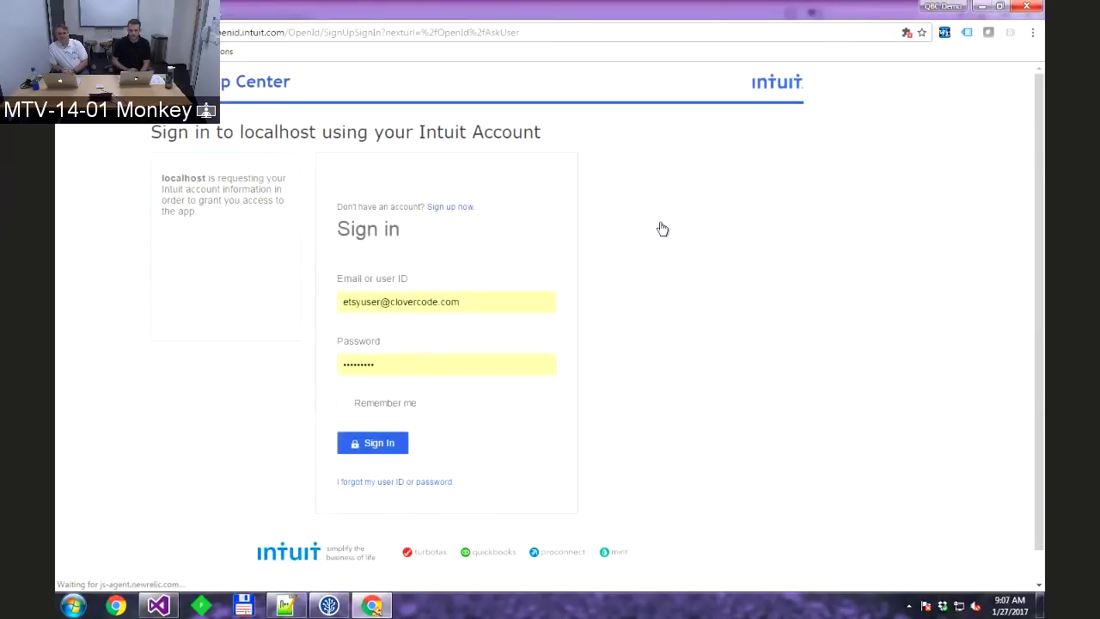
left_click(383, 447)
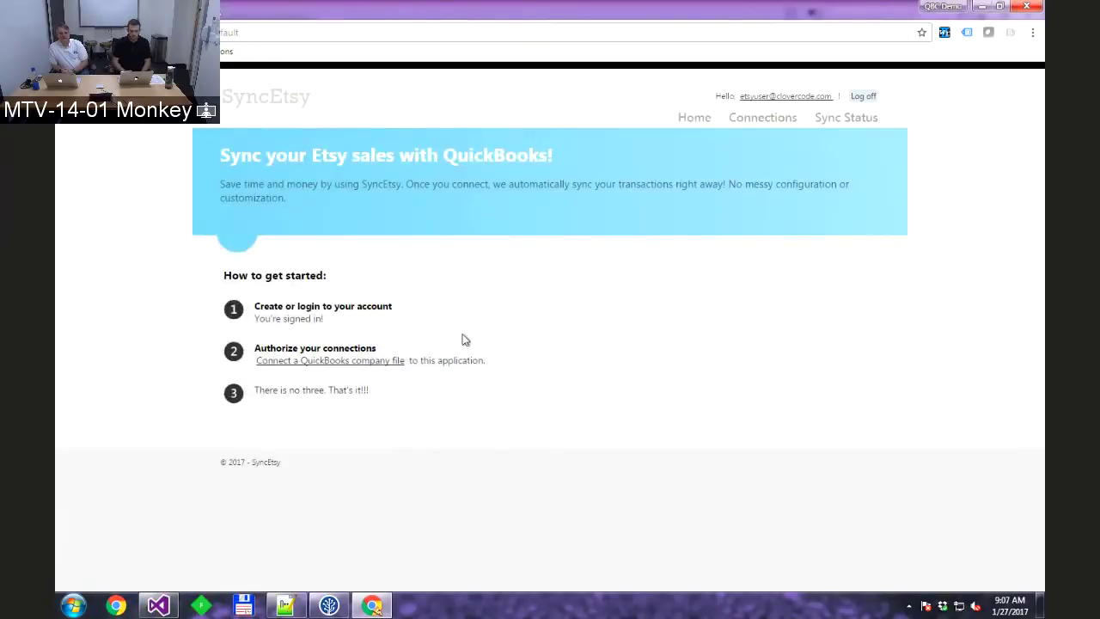
- Connect a QuickBooks company file to SyncEtsy and authorize data sharing for Peter's Petite Pottery
left_click(400, 360)
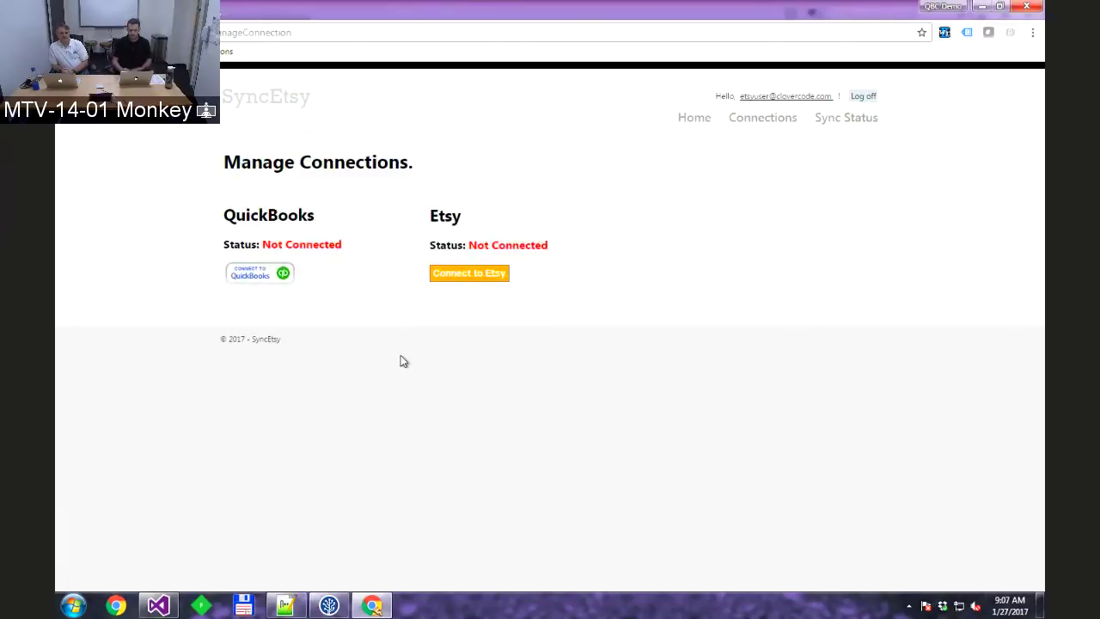
left_click(276, 278)
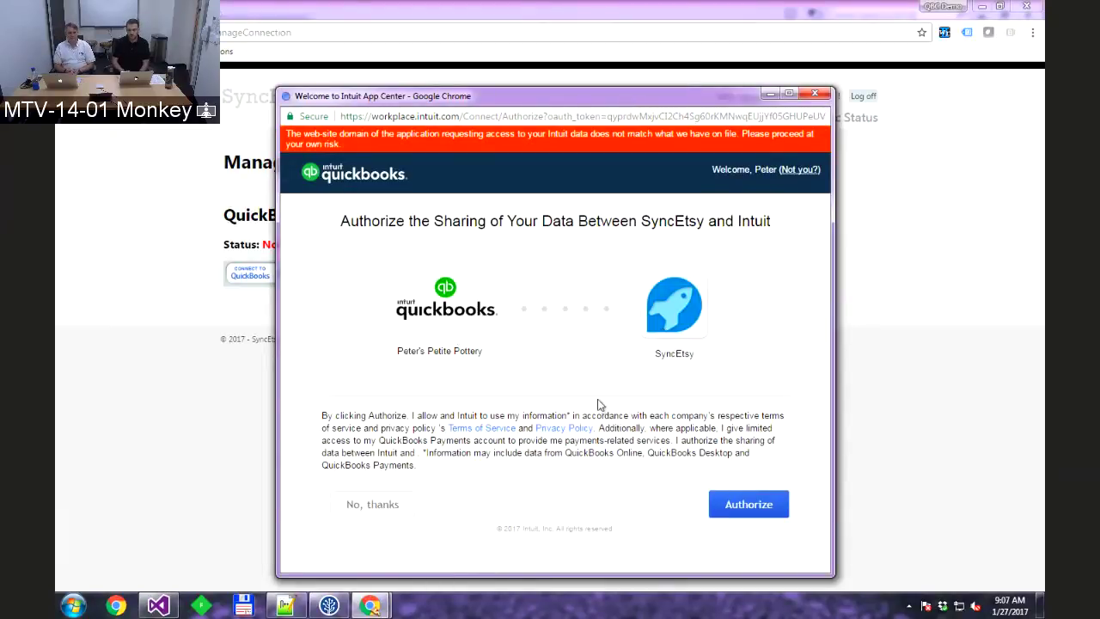
left_click(723, 506)
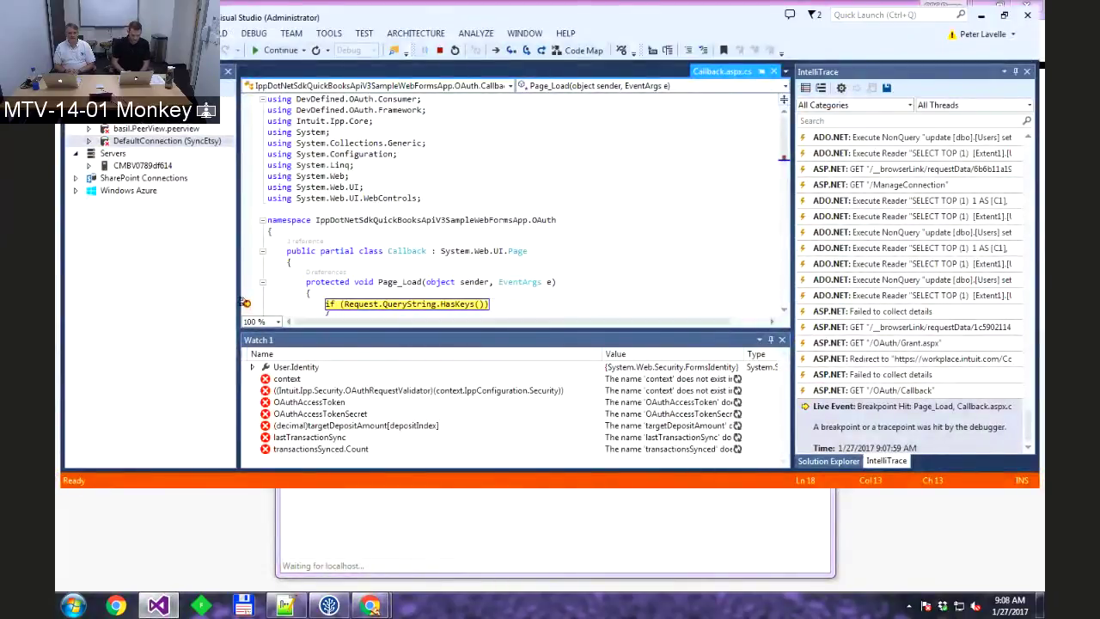
- Remove the breakpoint on the Request.QueryString.HasKeys() check in Callback.aspx.cs, resume execution, and return to the SyncEtsy browser window
left_click(246, 306)
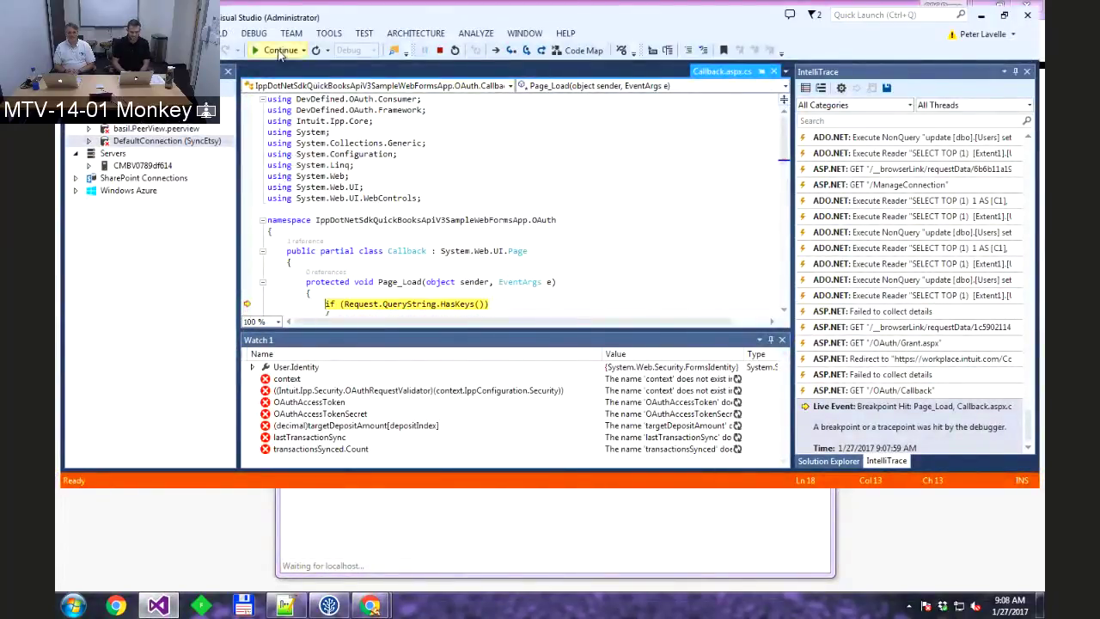
left_click(279, 50)
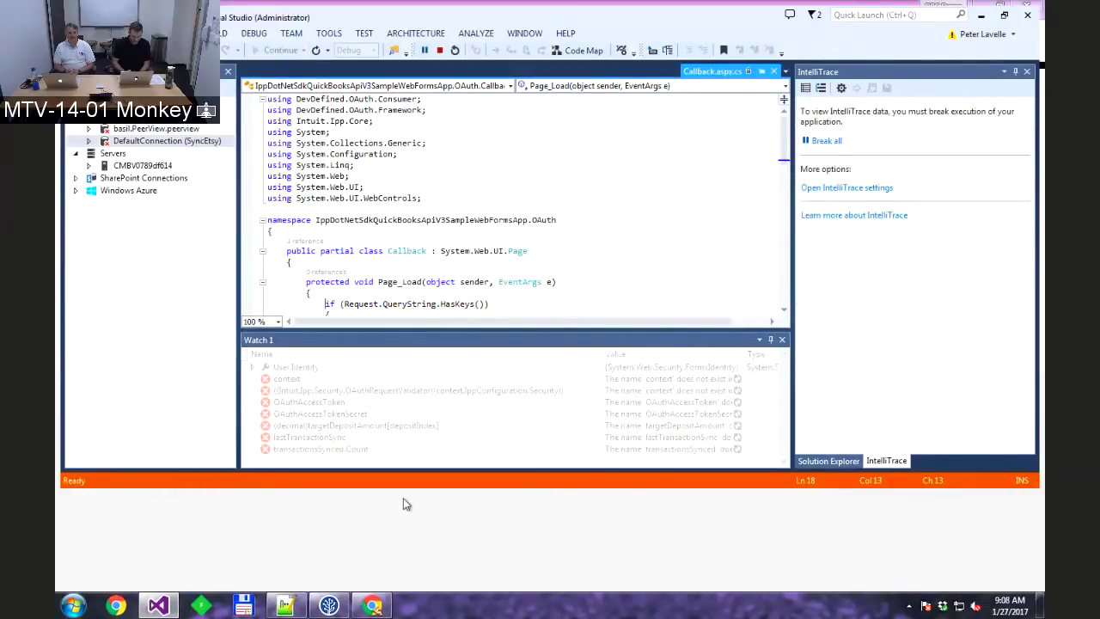
left_click(373, 606)
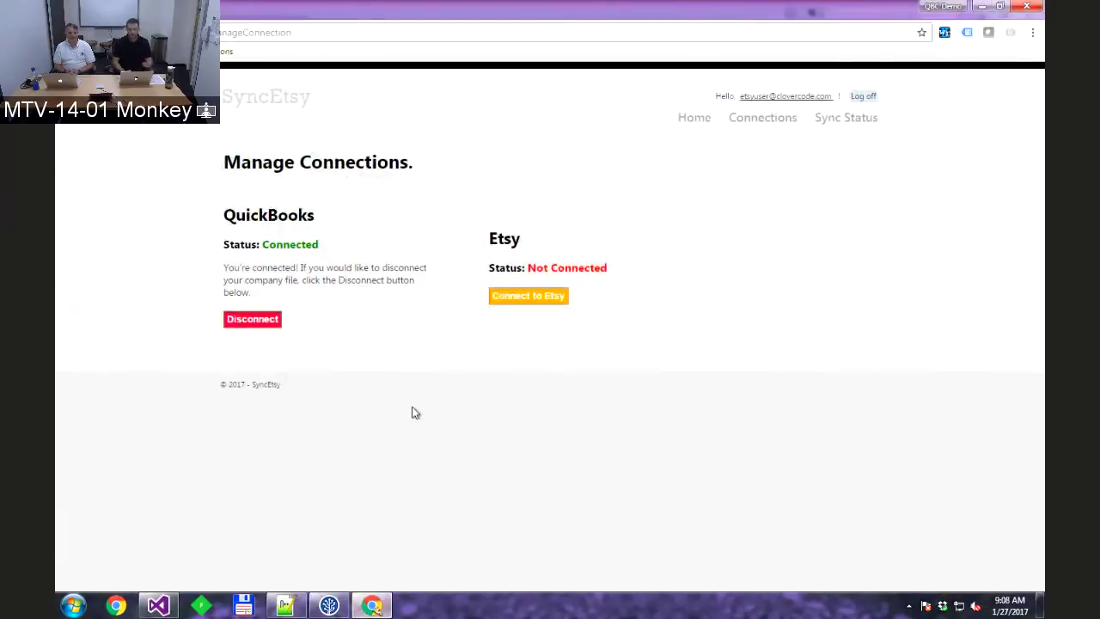
- Connect SyncEtsy to Etsy by allowing account access, and check the sync status page
left_click(520, 305)
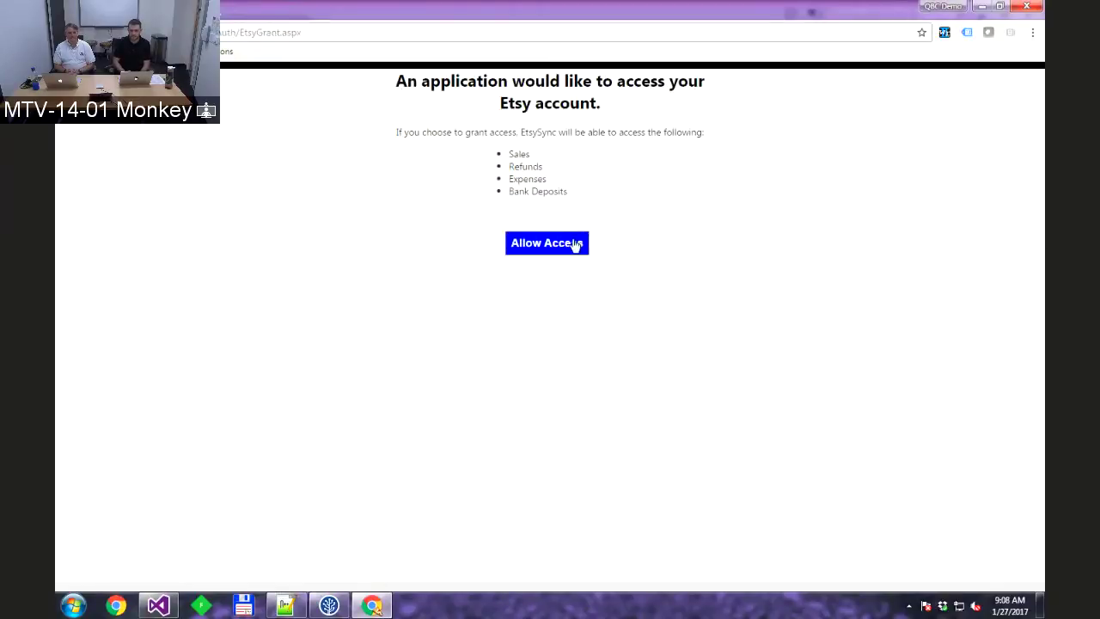
left_click(573, 245)
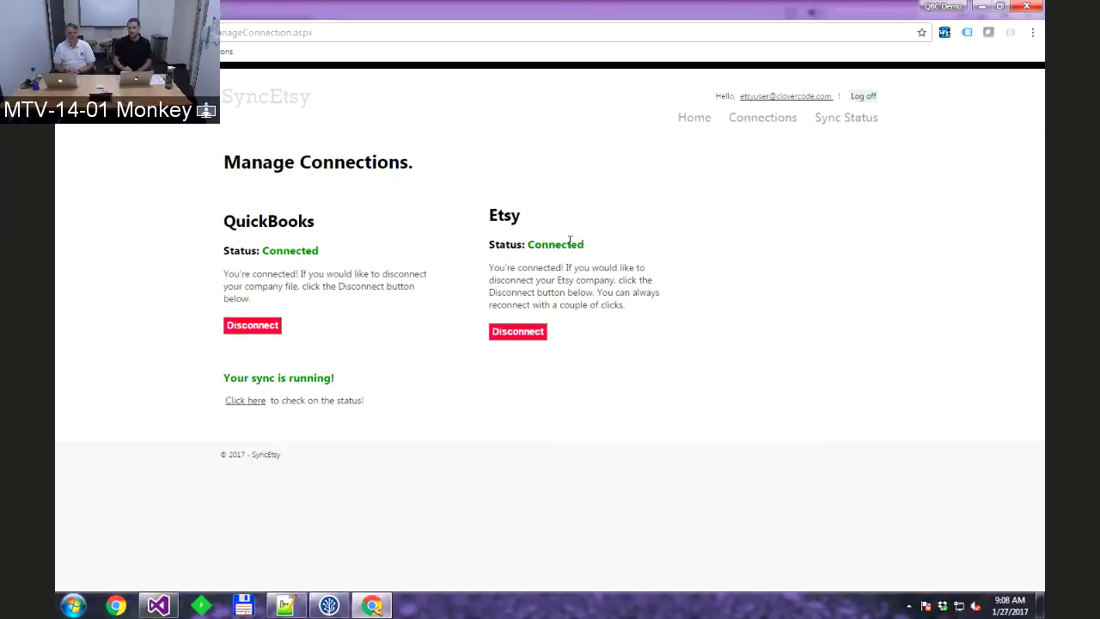
left_click(254, 399)
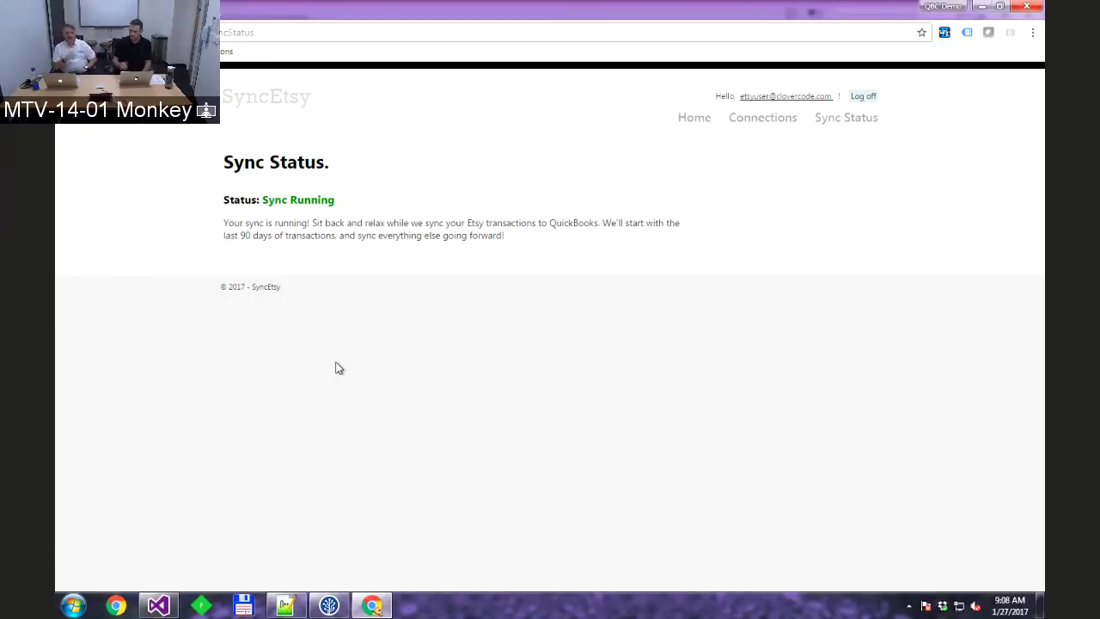
- Switch to QuickBooks Online in the Mac's Chrome and reload the All Sales page
key("ctrl+Left")
left_click(495, 608)
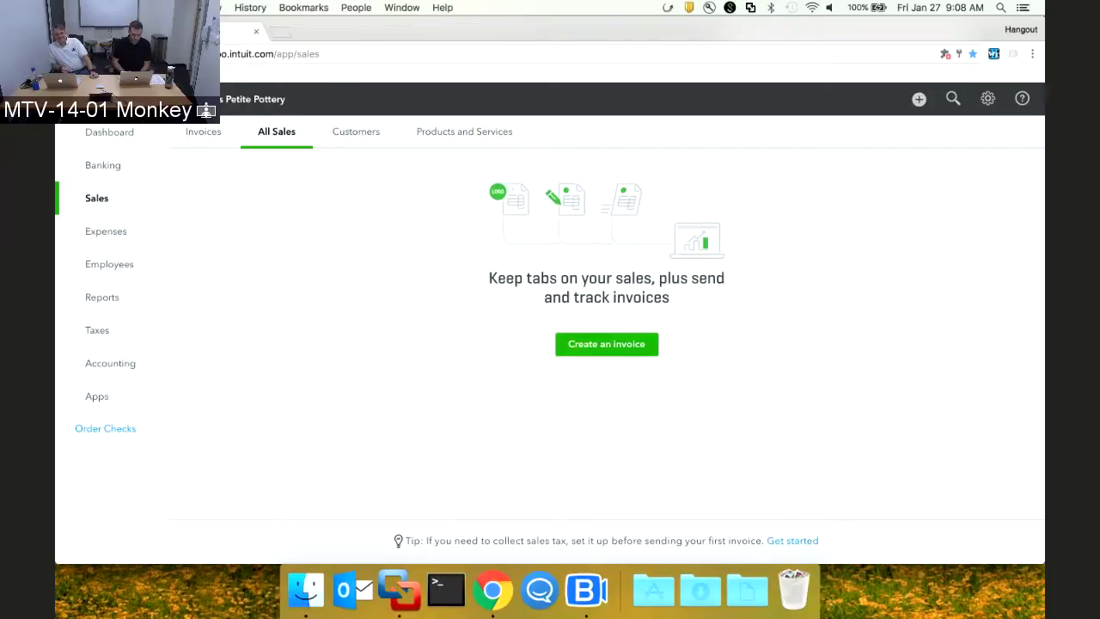
key("super+r")
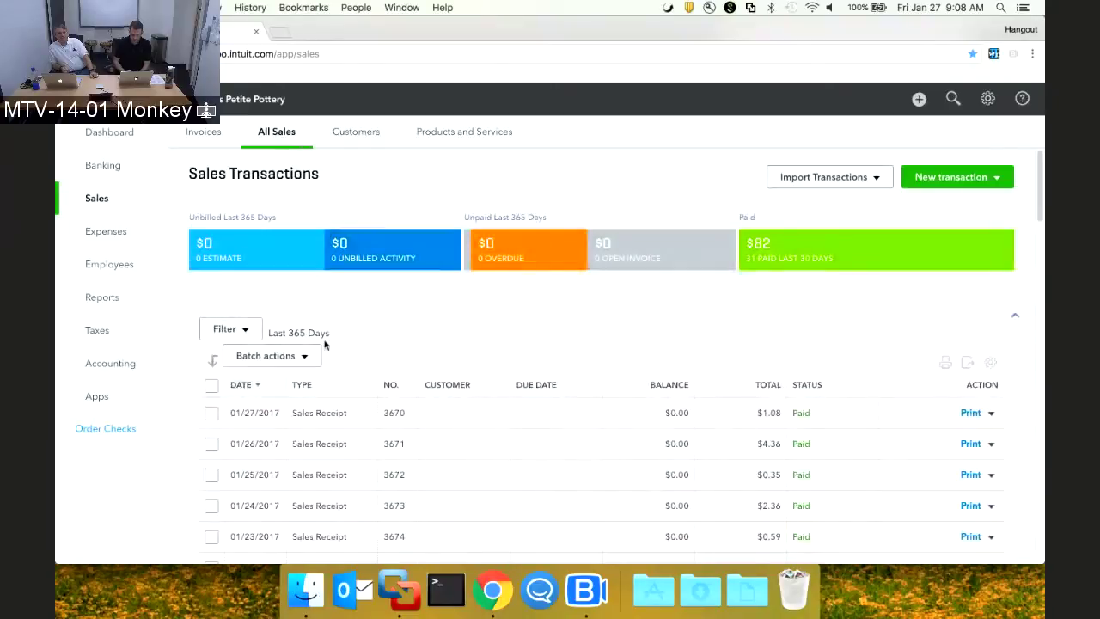
- Open the 01/27/2017 sales receipt and review its date, payment and deposit fields
left_click(322, 412)
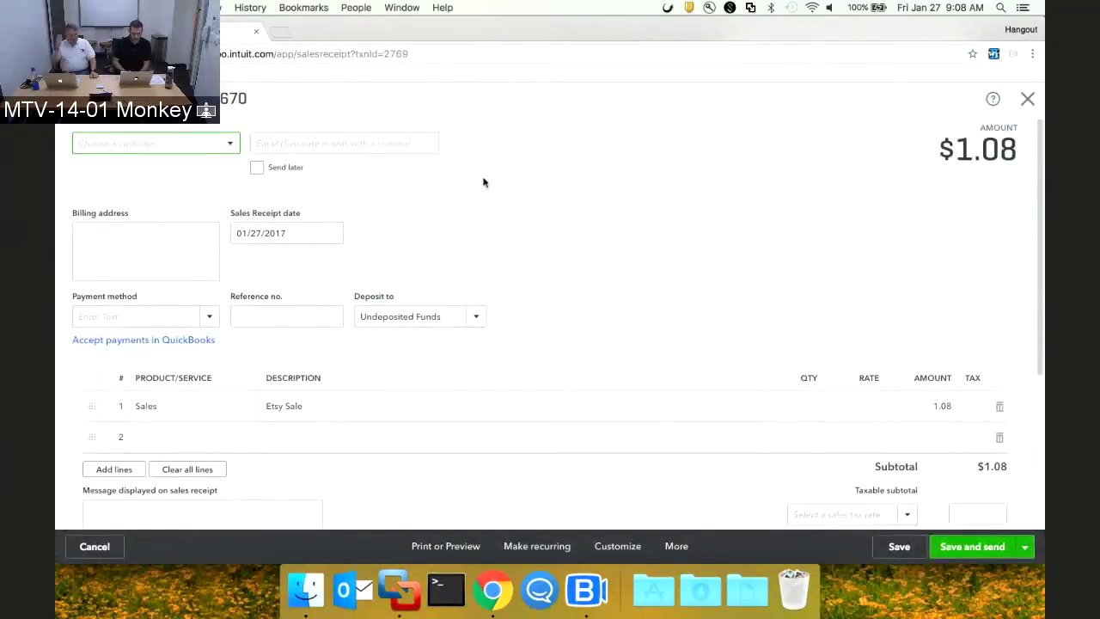
scroll(523, 213, "down", 2)
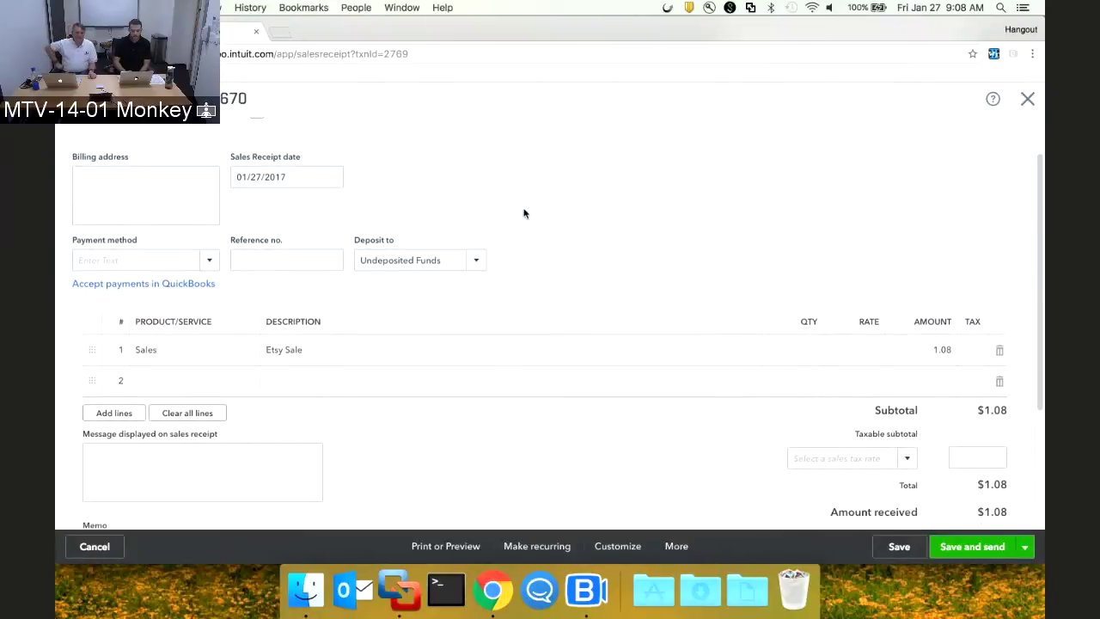
triple_click(312, 180)
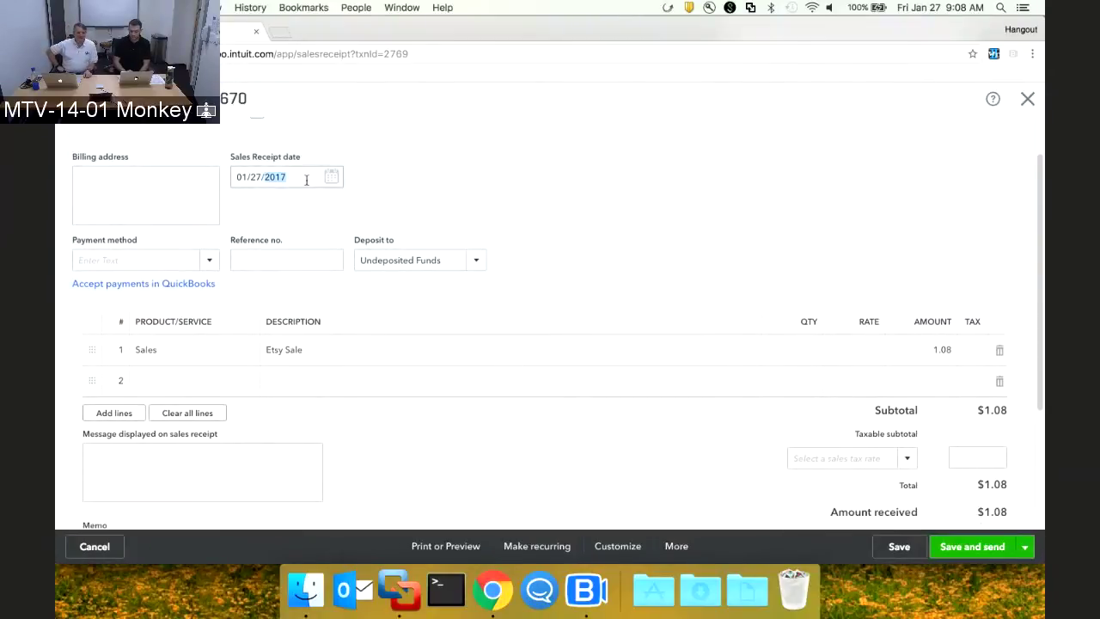
left_click(481, 210)
scroll(516, 203, "down", 2)
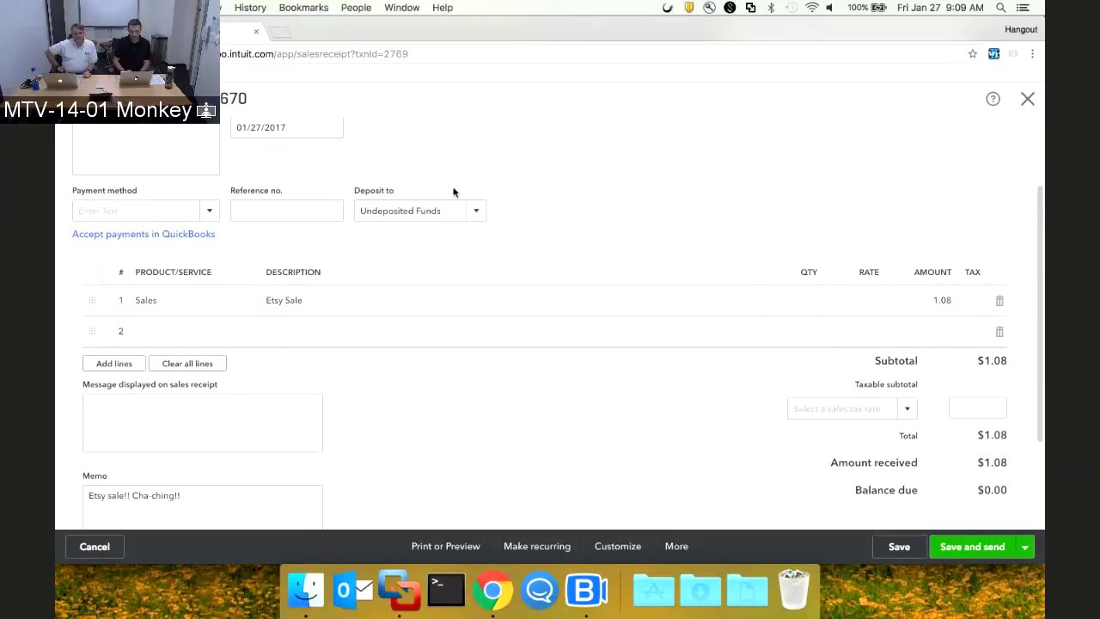
scroll(453, 192, "down", 2)
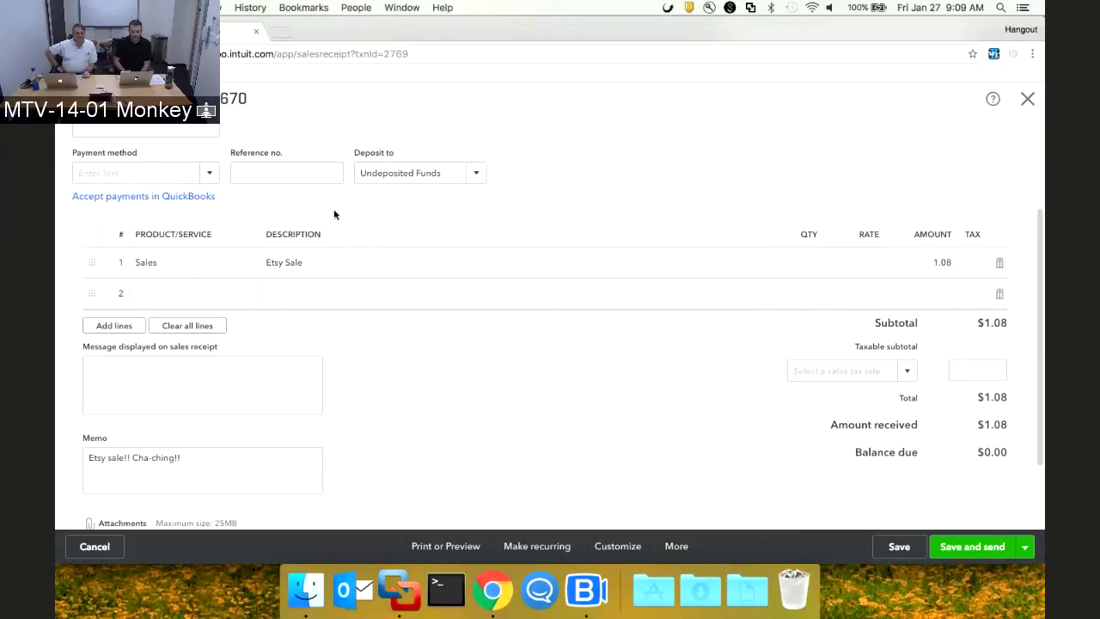
- Examine the sales receipt's Etsy Sale line description, its amount, and the memo text
left_click(321, 262)
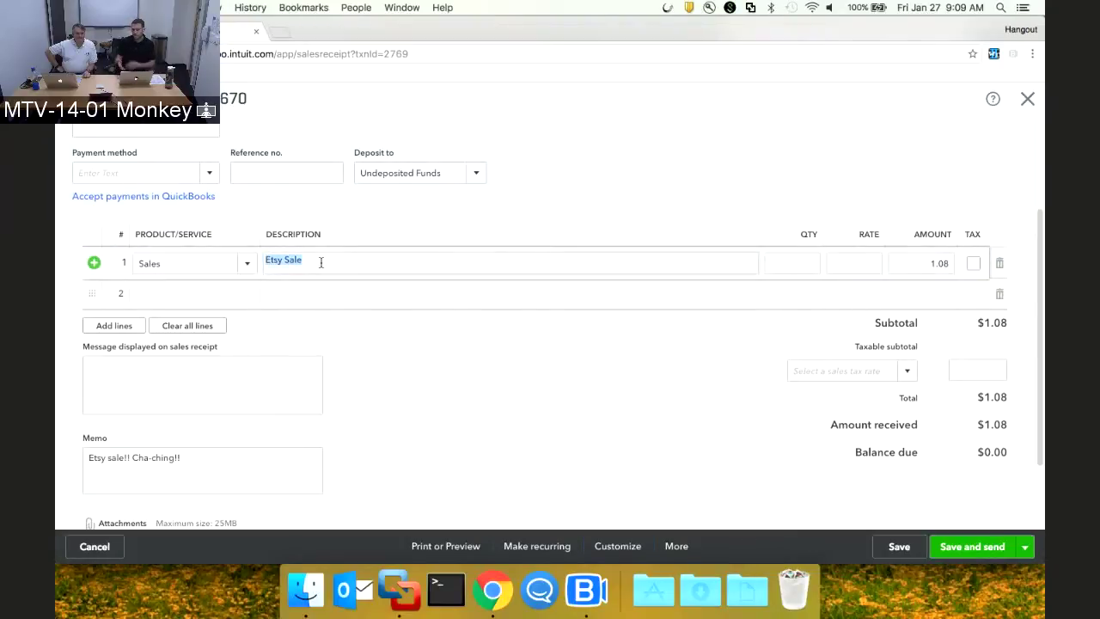
left_click(922, 265)
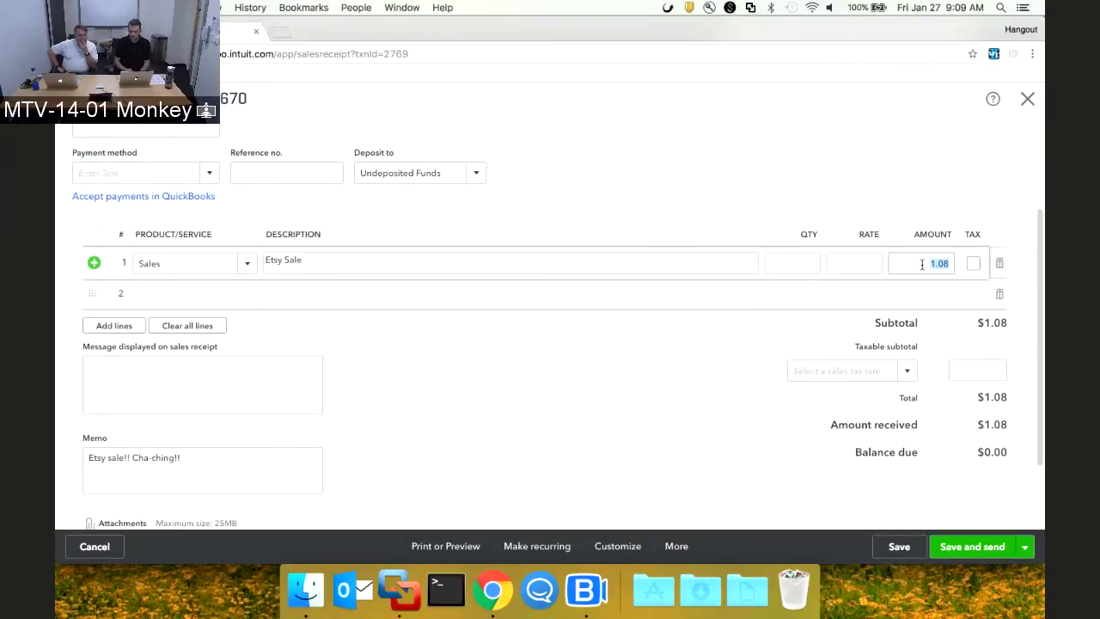
scroll(922, 265, "down", 2)
left_click(258, 407)
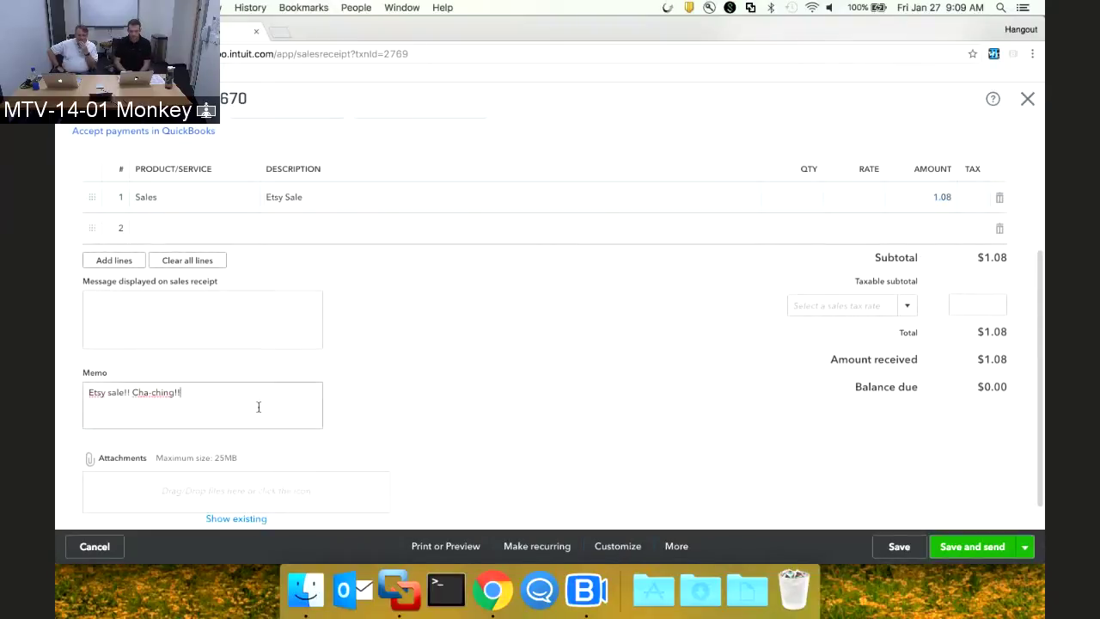
key("super+a")
left_click(257, 407)
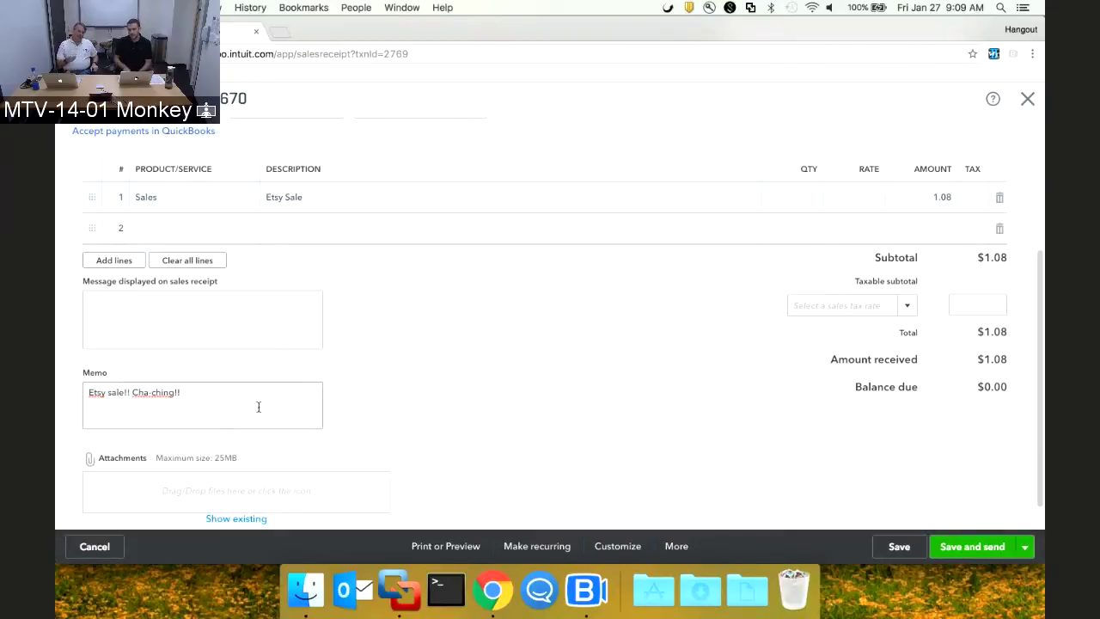
scroll(258, 407, "up", 3)
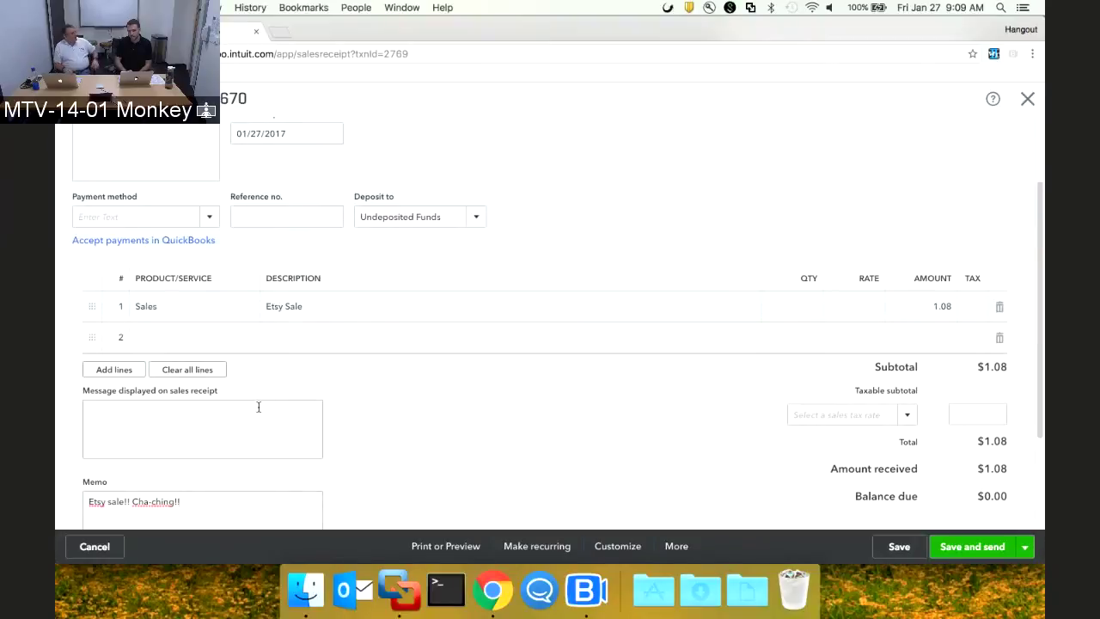
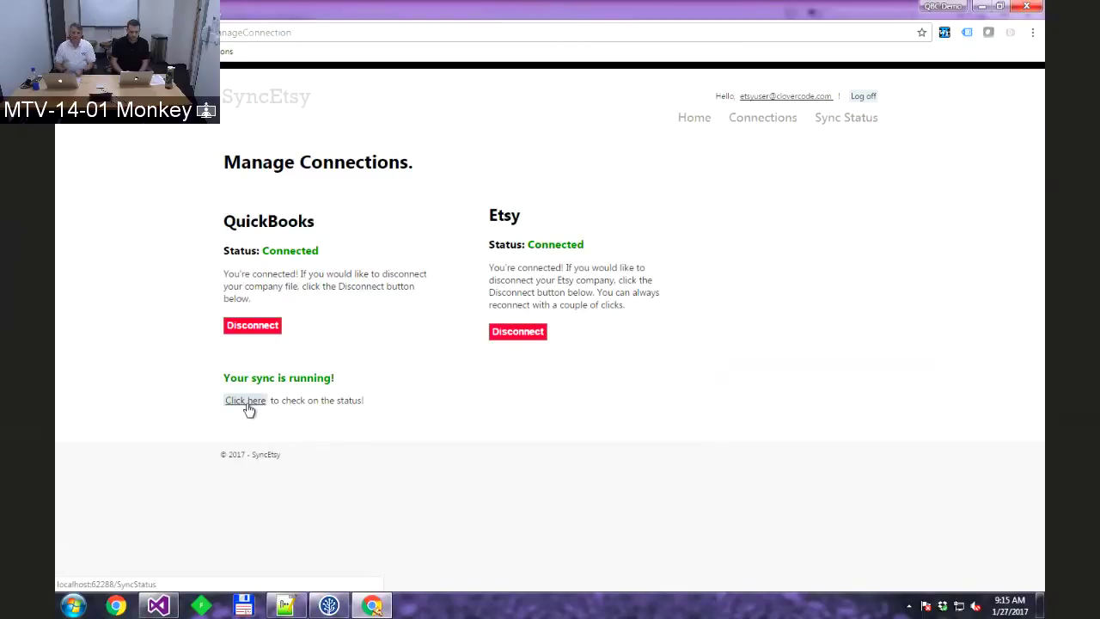
- Check the sync status in SyncEtsy, and open the newly synced 01/27/2017 sales receipt in QuickBooks Online
left_click(246, 401)
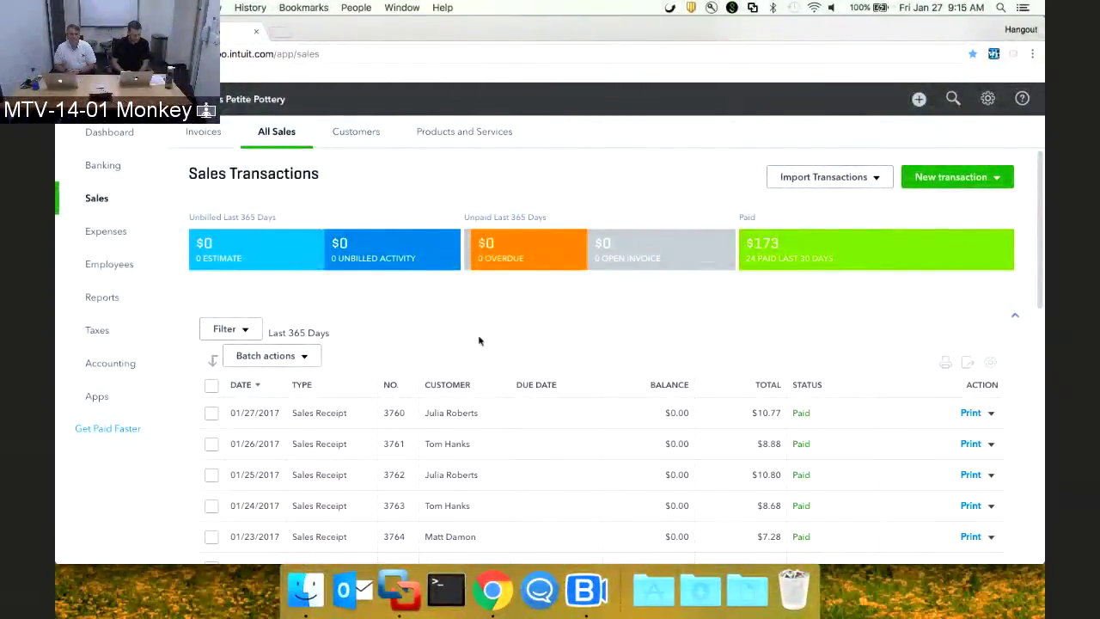
left_click(406, 415)
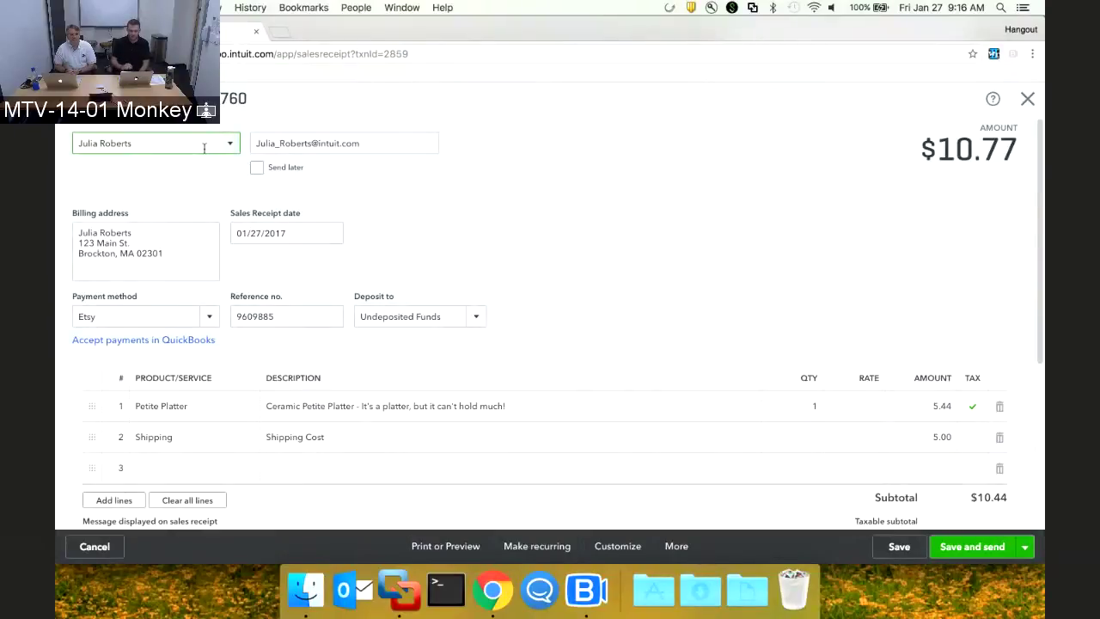
- Review the new receipt's billing address, receipt date, payment method and reference number
triple_click(145, 234)
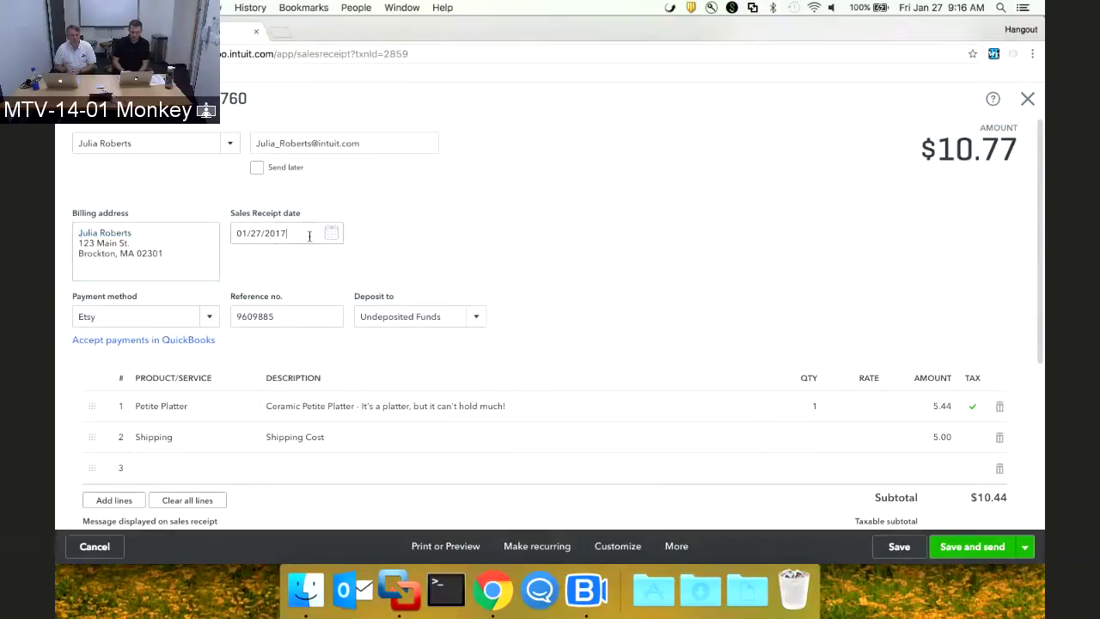
double_click(275, 232)
scroll(489, 270, "down", 2)
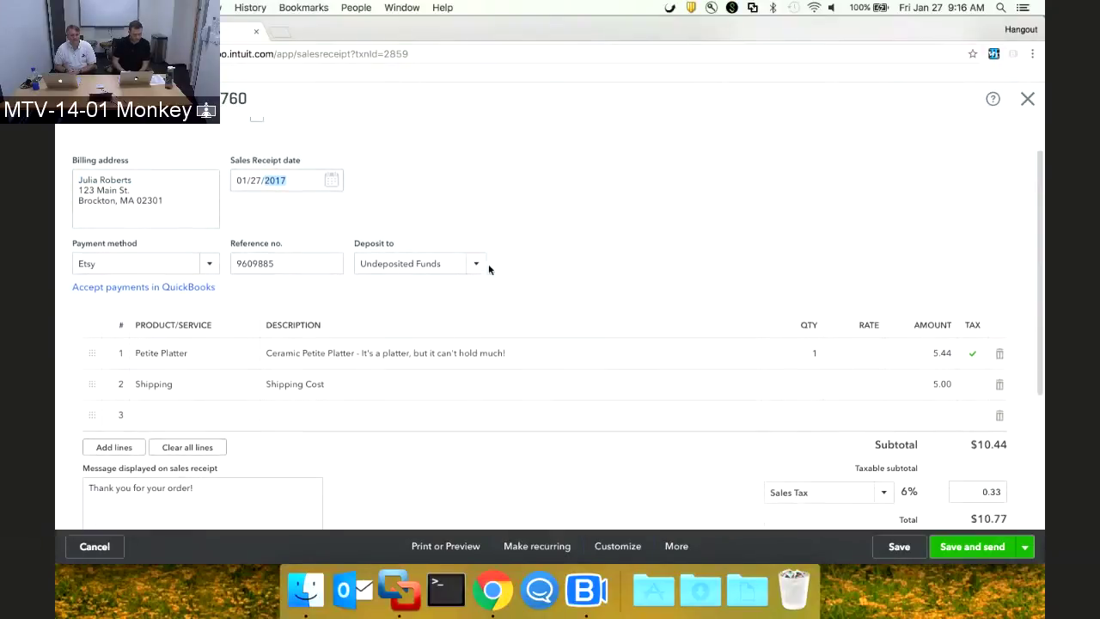
left_click(137, 250)
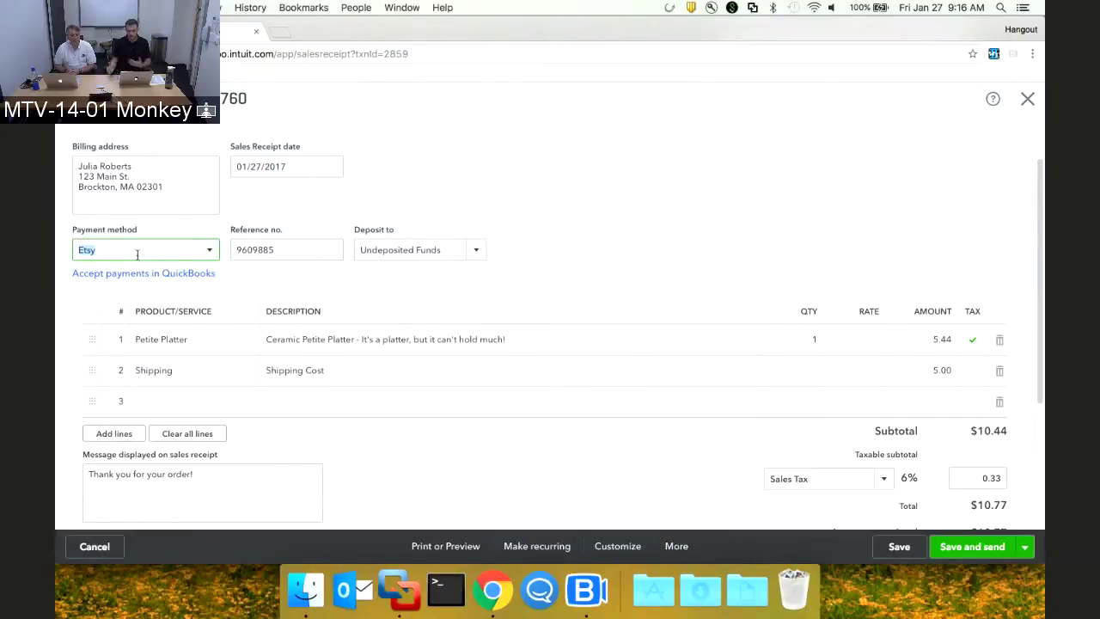
left_click(304, 258)
left_click(304, 258)
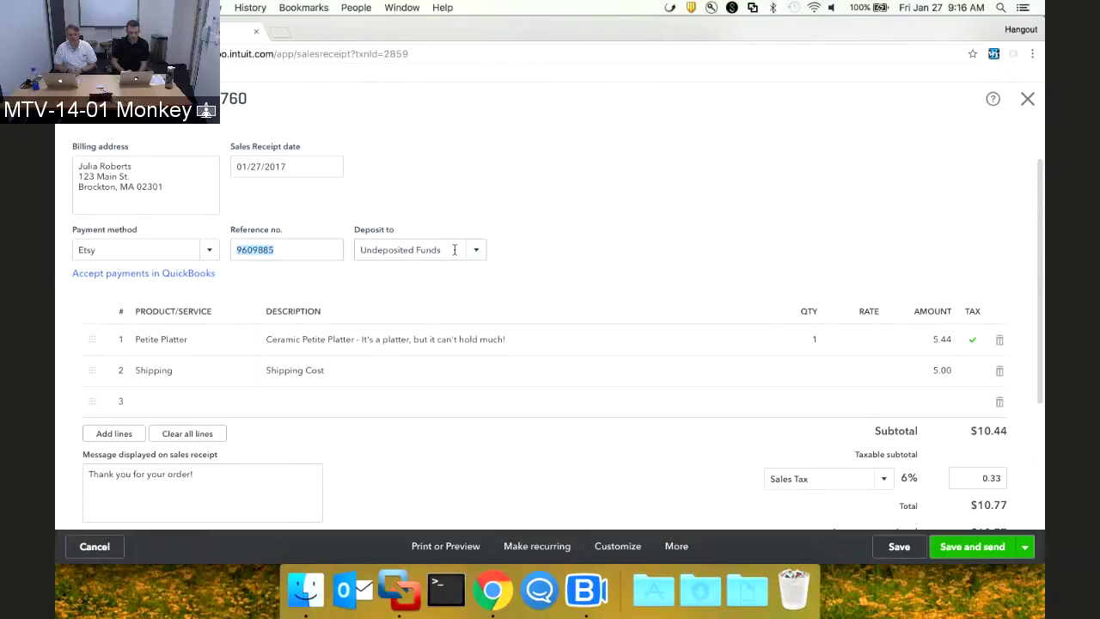
- Examine the receipt's Petite Platter and Shipping lines, customer message, memo link, sales tax and total
scroll(455, 250, "down", 3)
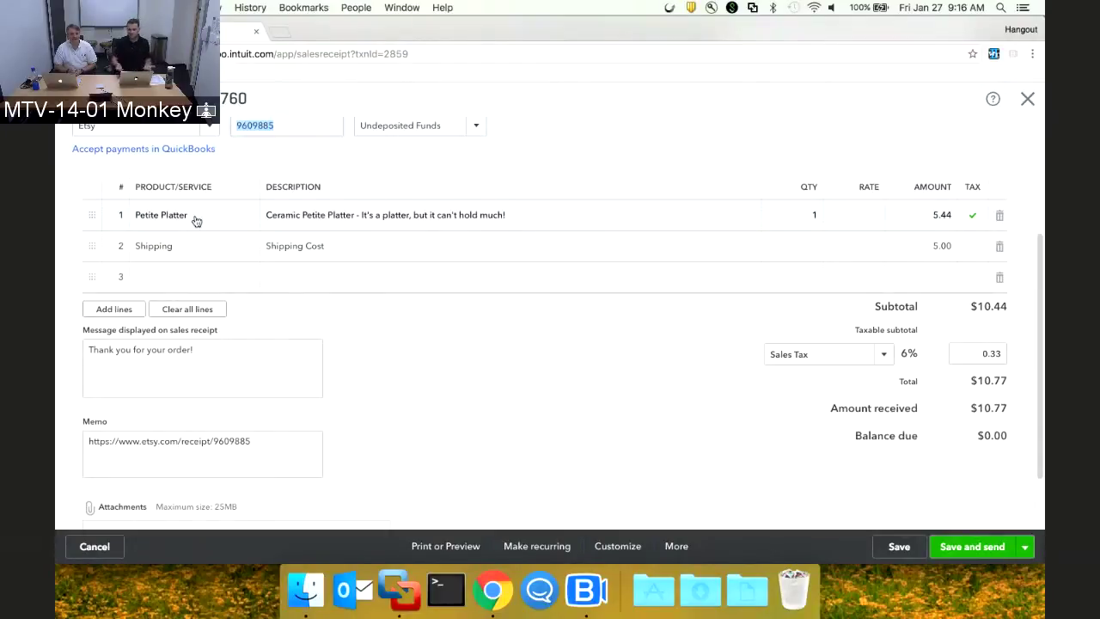
scroll(197, 219, "down", 1)
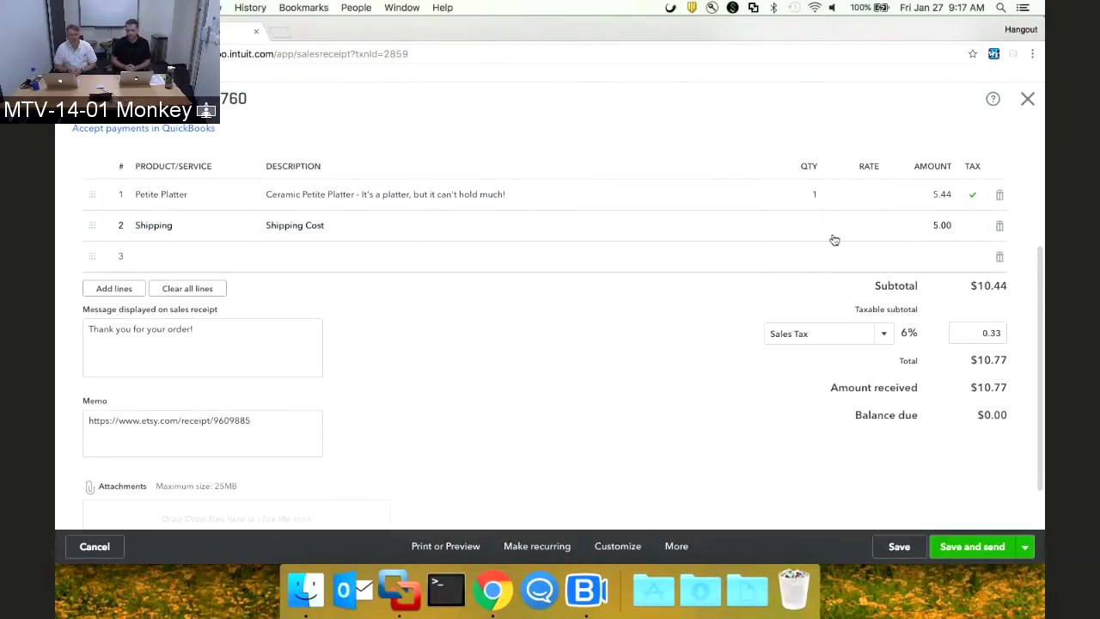
scroll(834, 240, "down", 2)
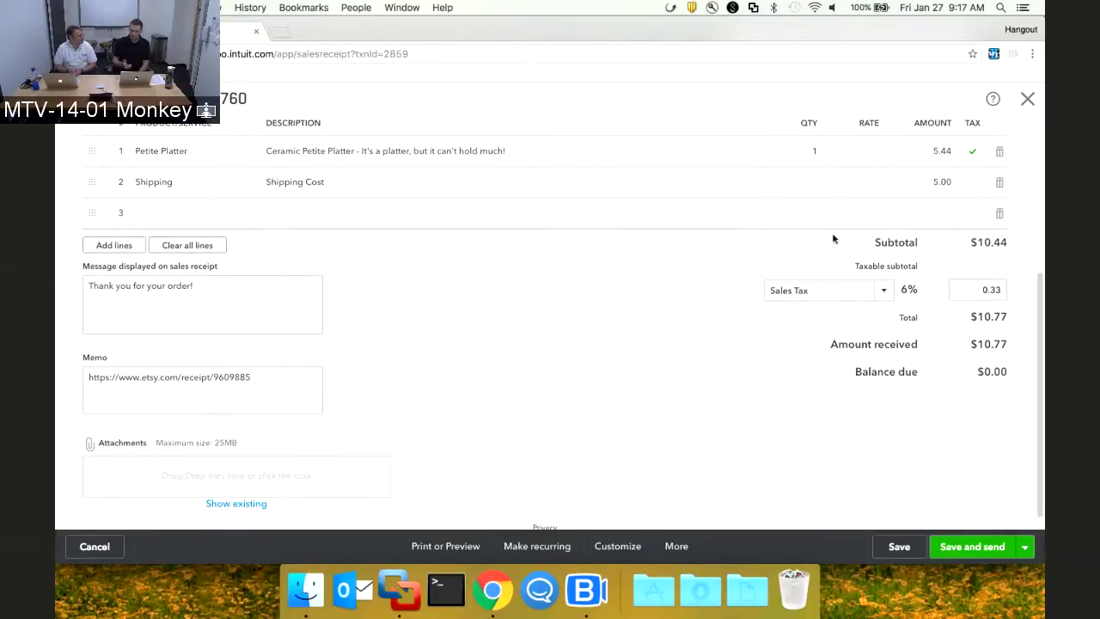
scroll(833, 240, "down", 1)
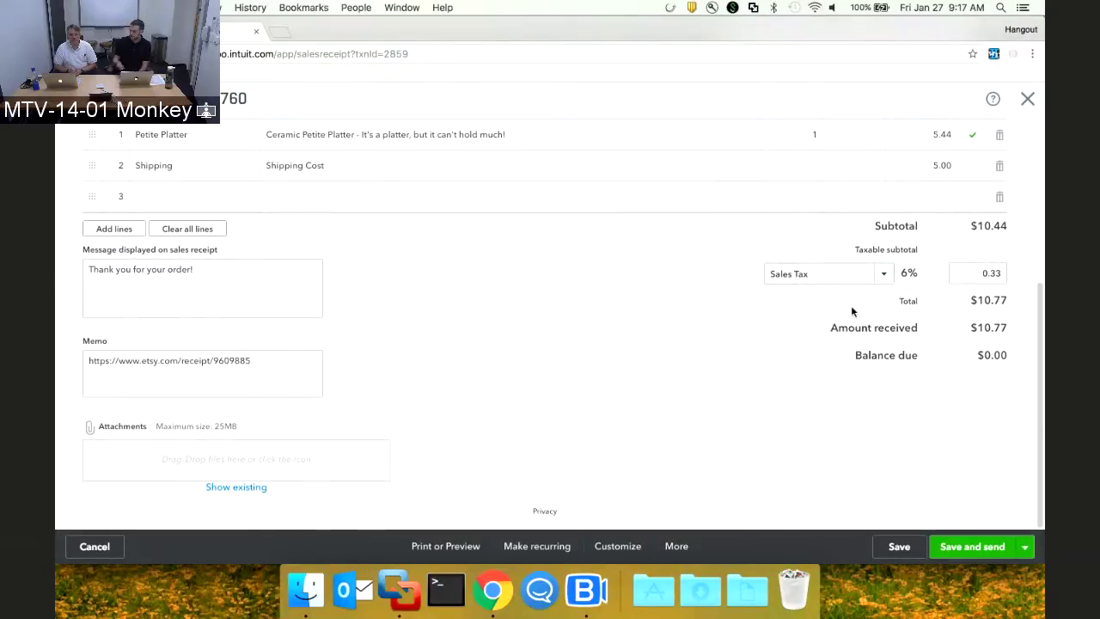
- Examine the sales receipt's sales tax amount, customer message and Etsy receipt link in the memo
left_click(977, 272)
left_click(580, 334)
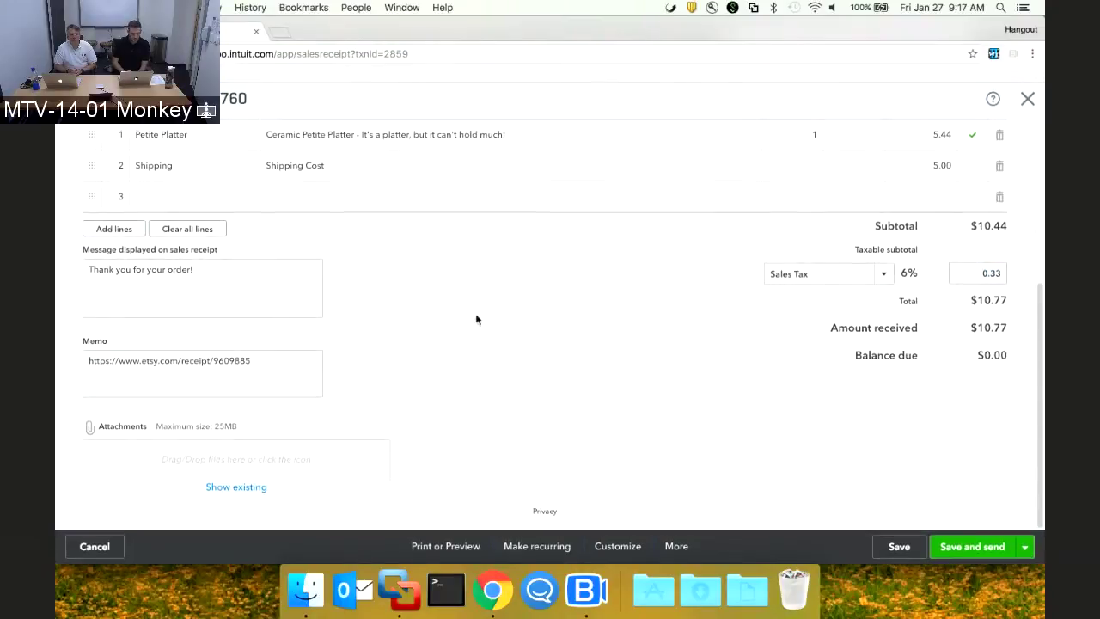
triple_click(196, 270)
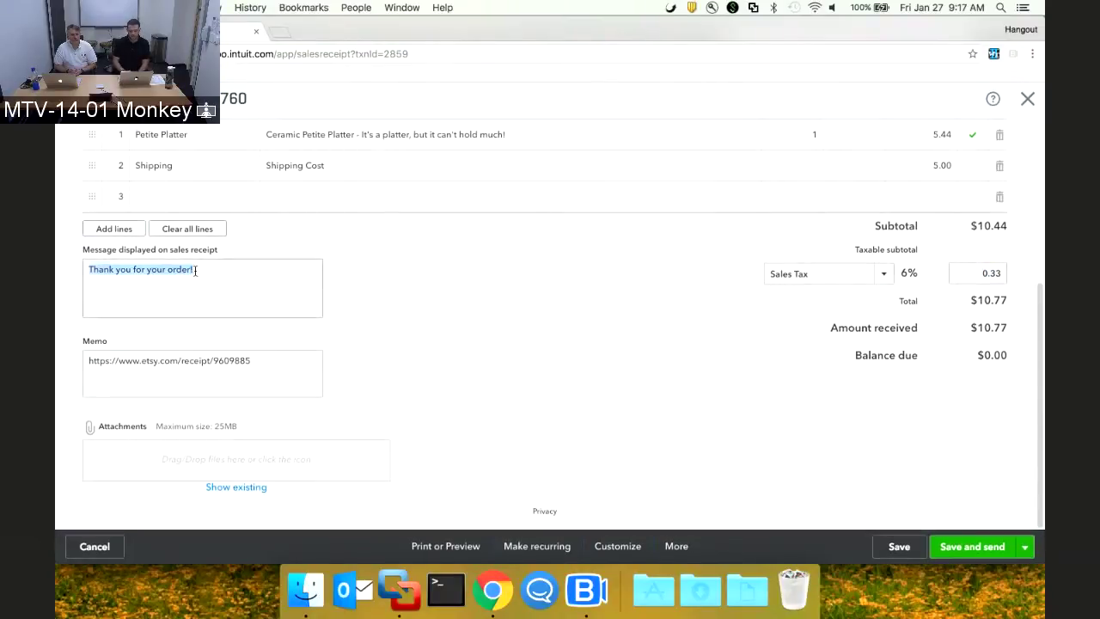
left_click(298, 312)
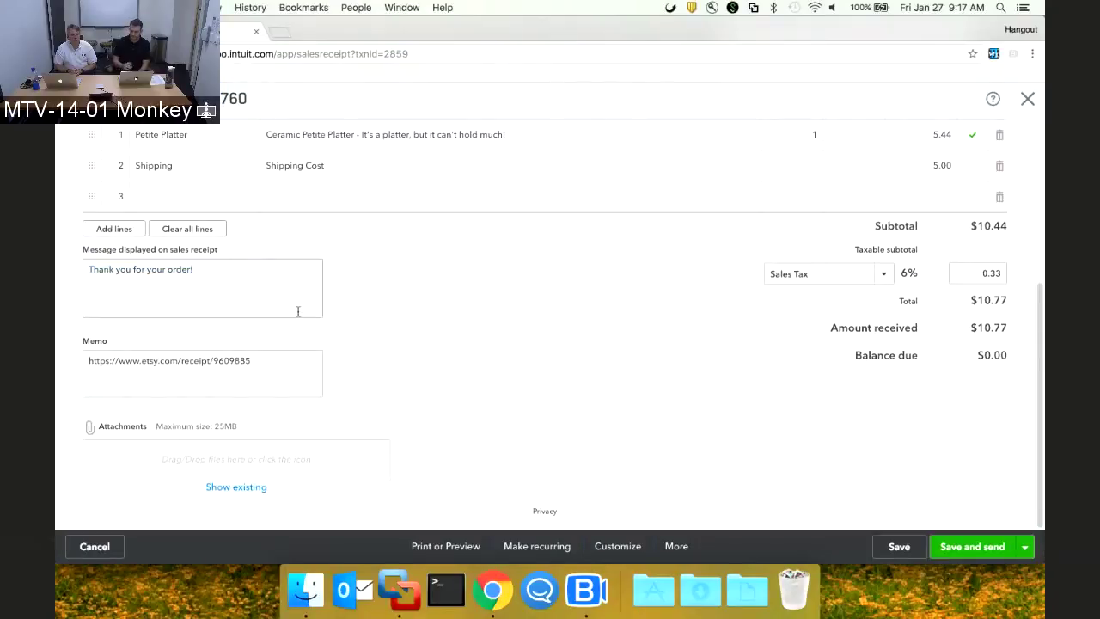
triple_click(238, 383)
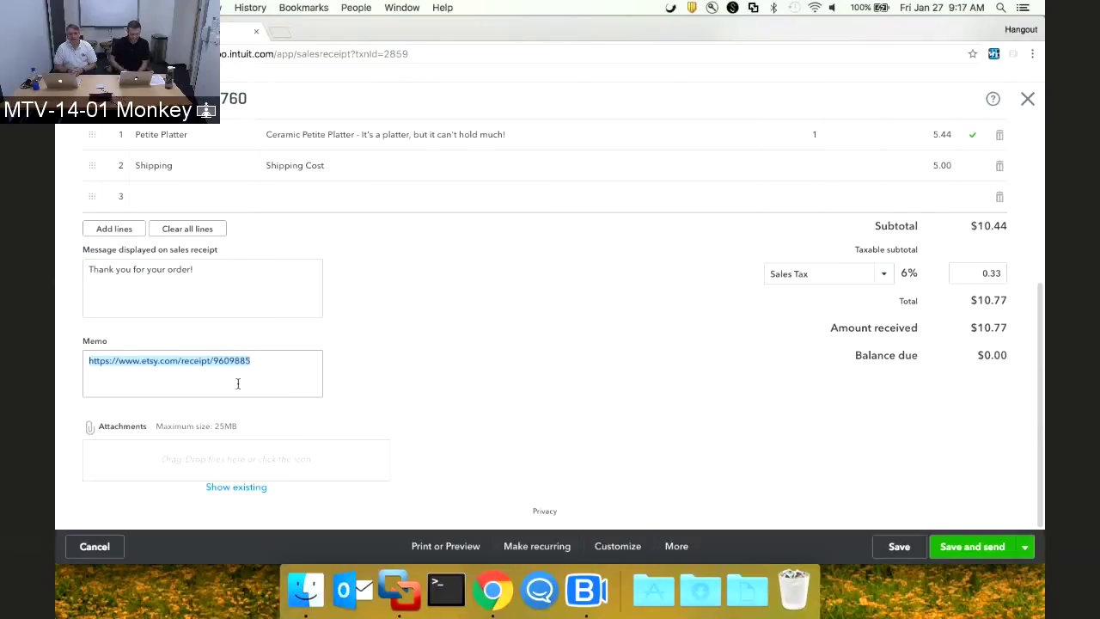
- Close the sales receipt and look through the synced transactions in the All Sales list
left_click(1023, 100)
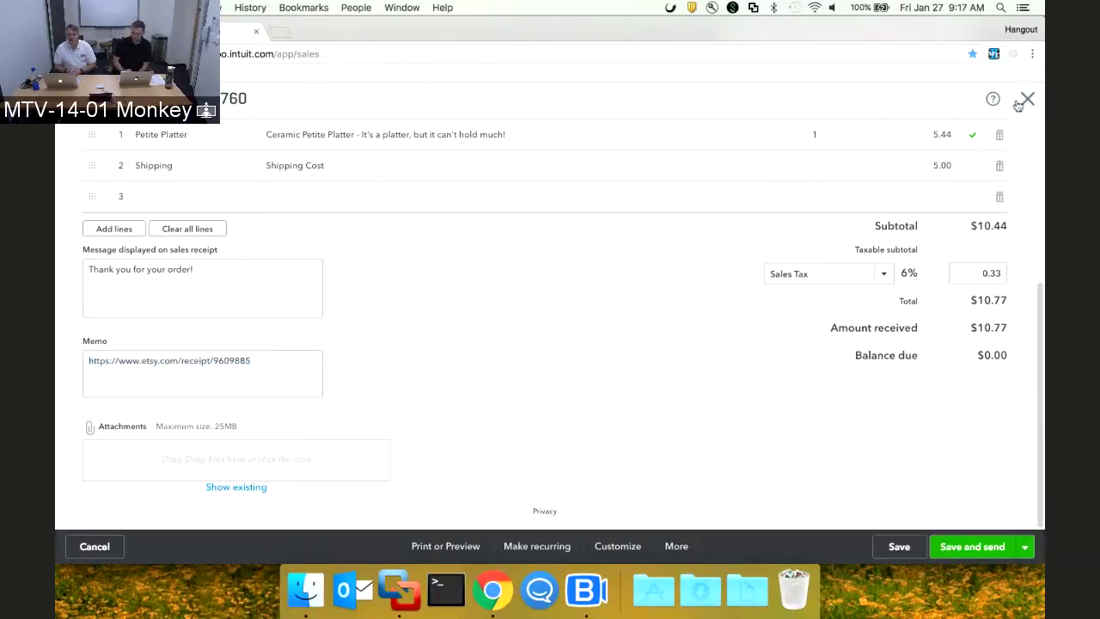
scroll(649, 293, "down", 5)
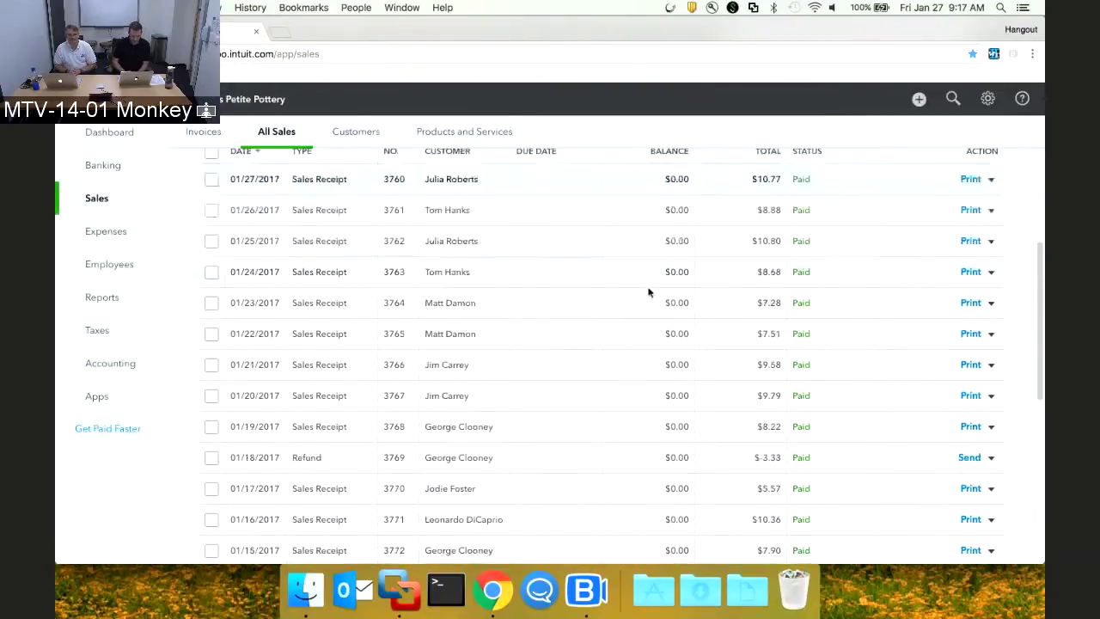
left_click(553, 324)
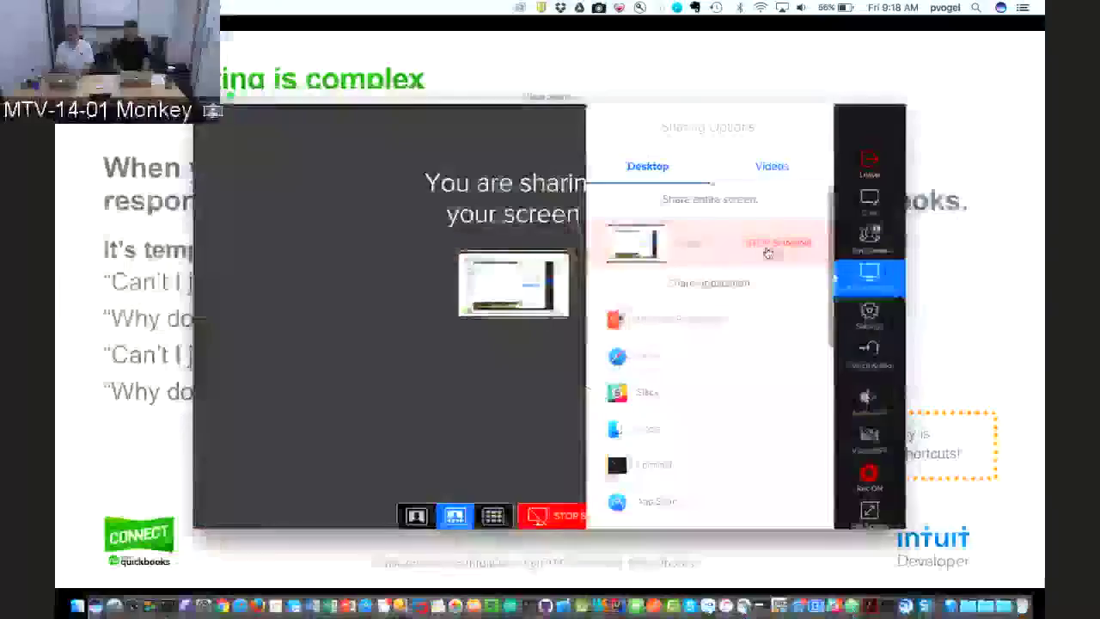
- Share the entire screen in Blue Jeans and advance the presentation to the slide about setup being critical to success
left_click(768, 253)
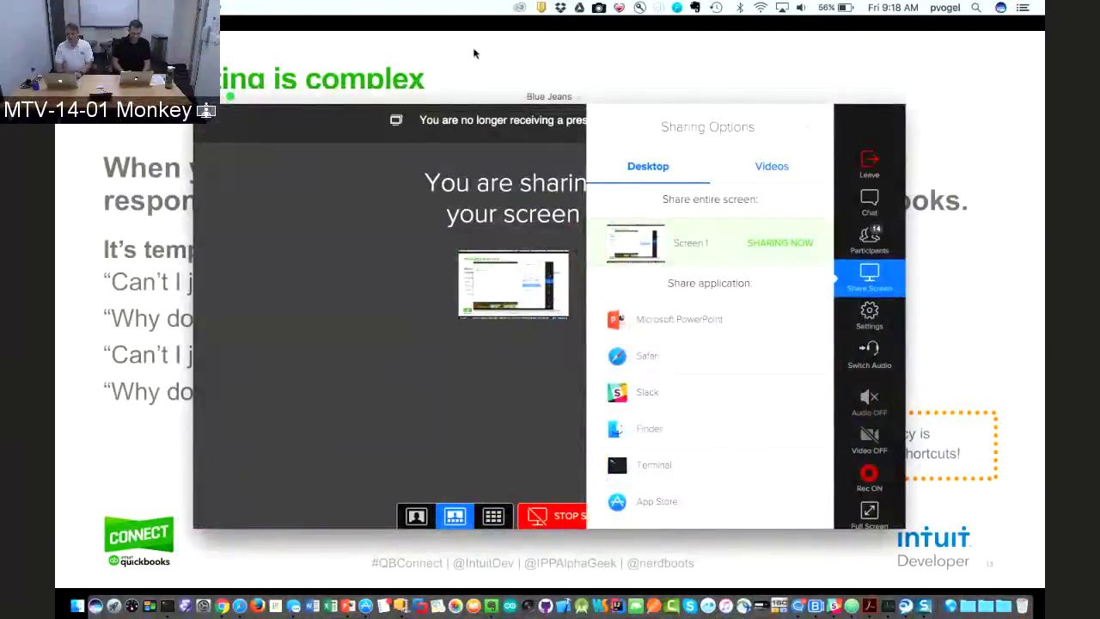
key("Right")
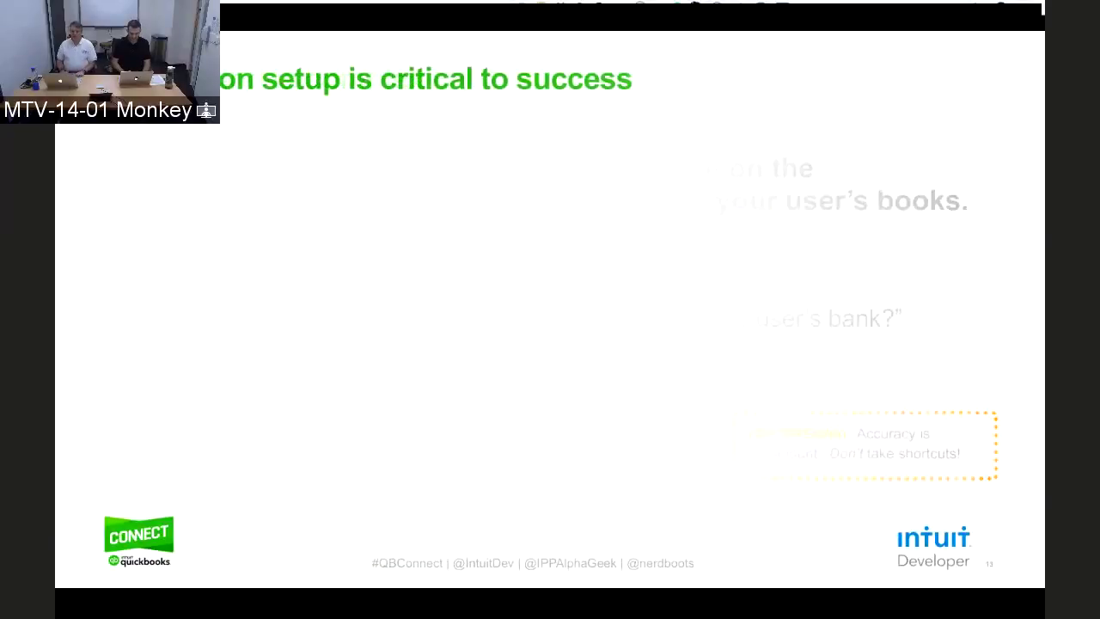
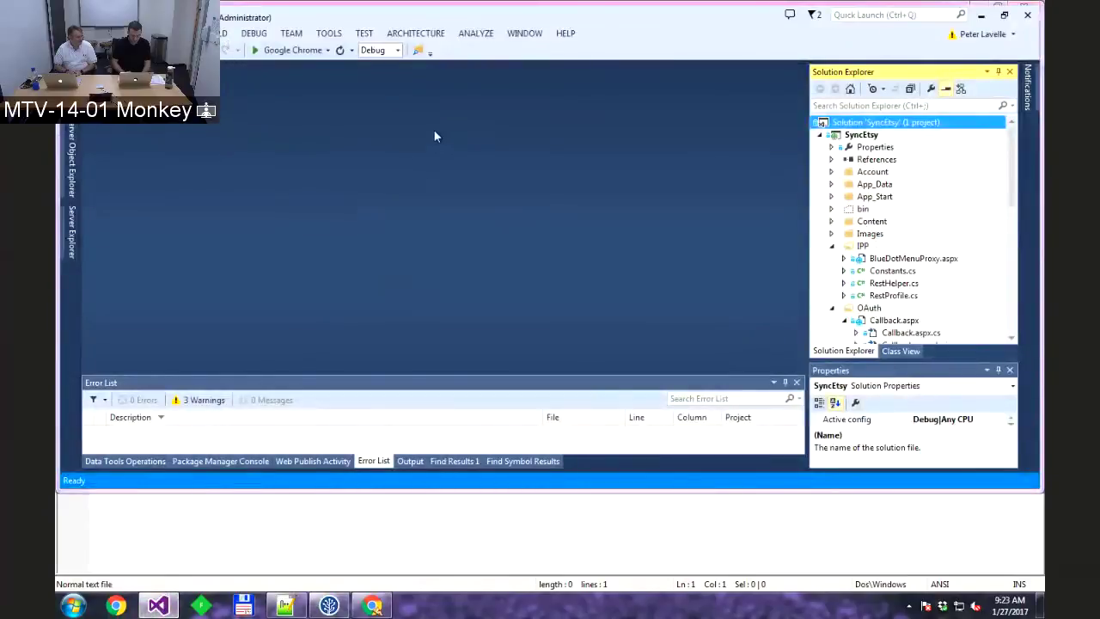
- Run the SyncEtsy project in Google Chrome and open its sync configuration by way of the connection management page
left_click(293, 50)
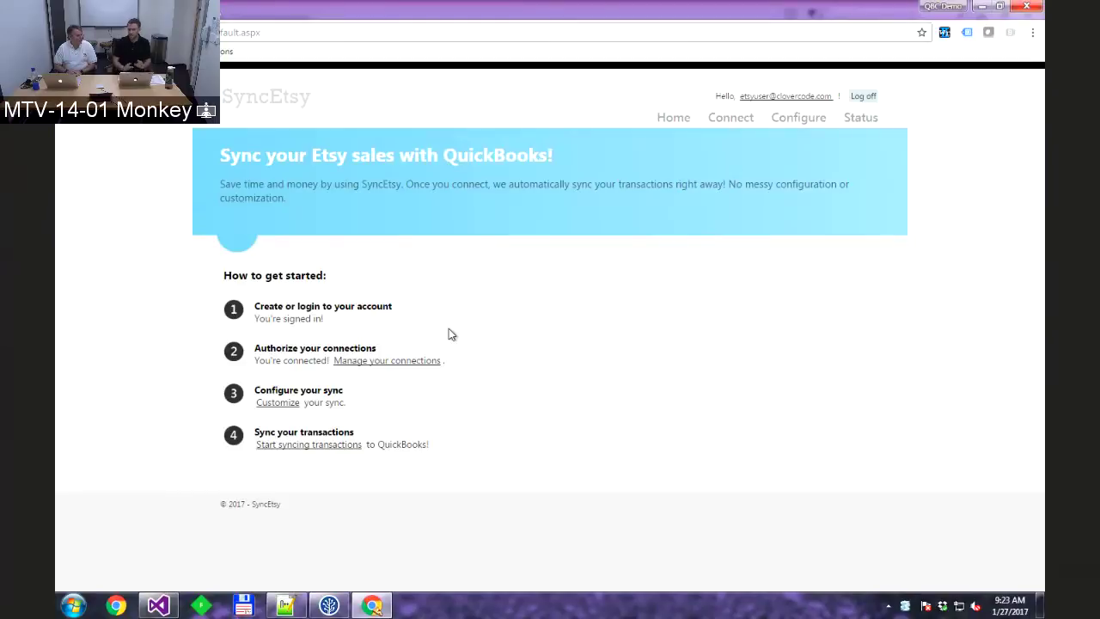
left_click(413, 360)
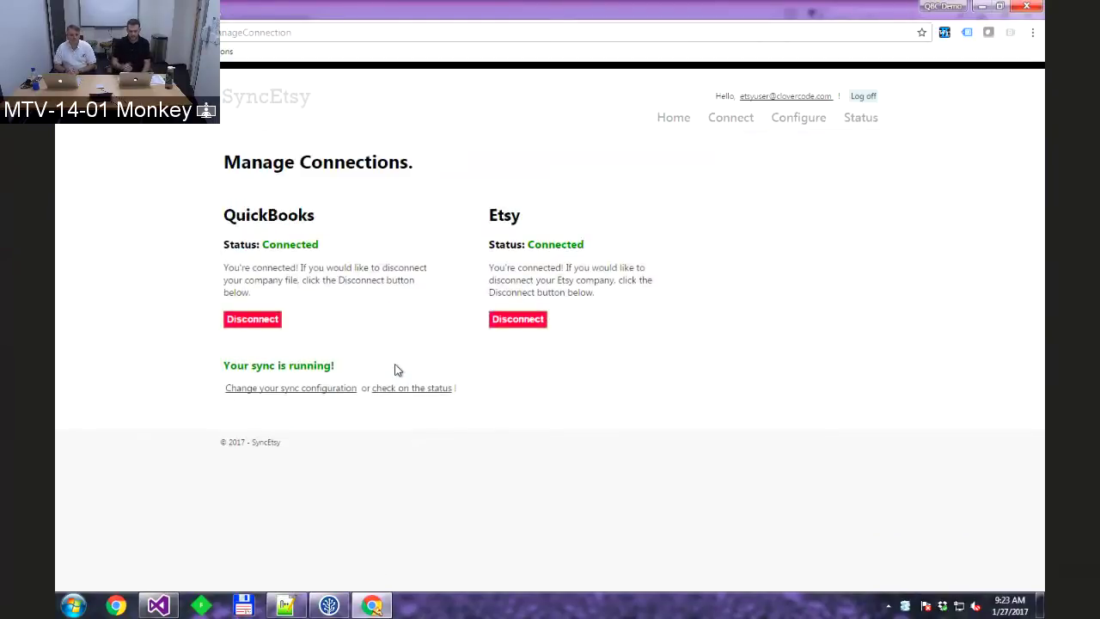
left_click(342, 388)
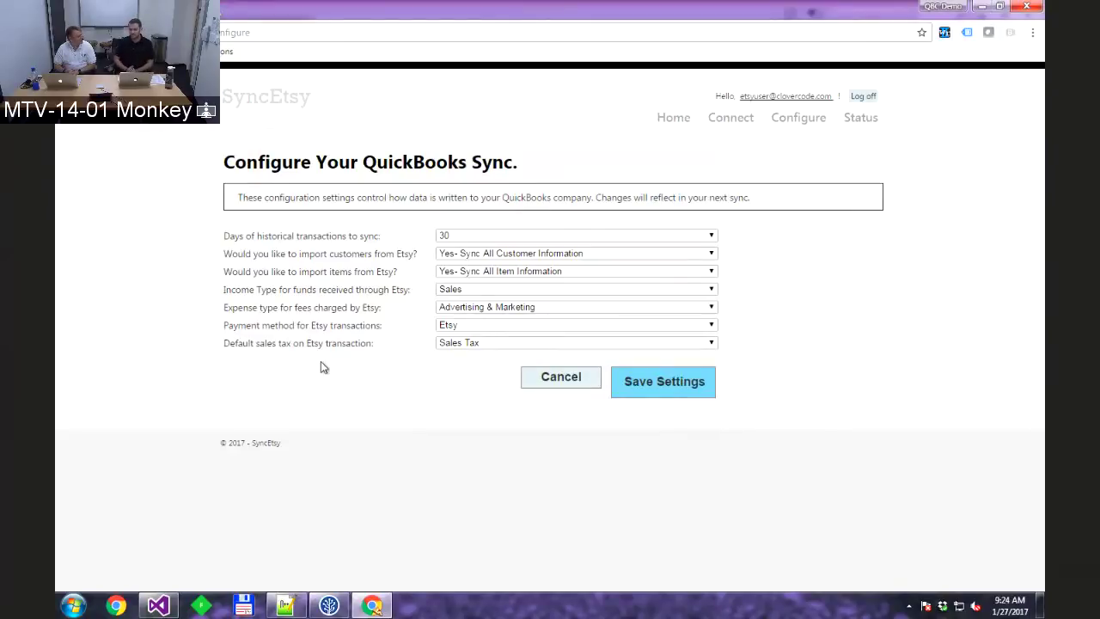
- Set historical transactions to 30 days and customer import to "No - Do Not Sync Customer Information", and save the sync settings
left_click(493, 235)
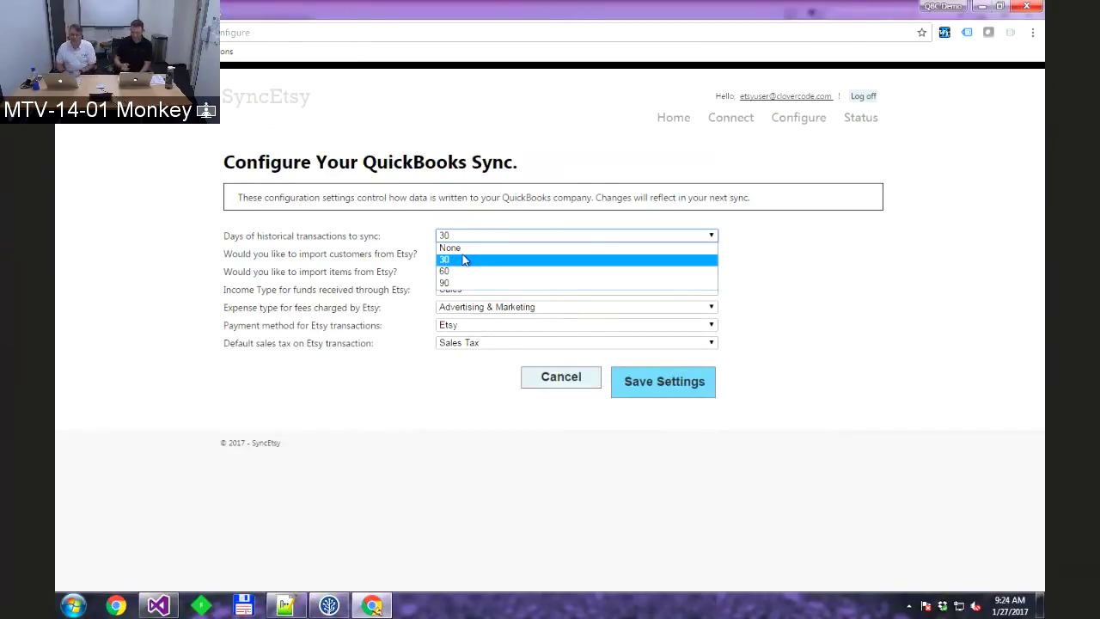
left_click(462, 260)
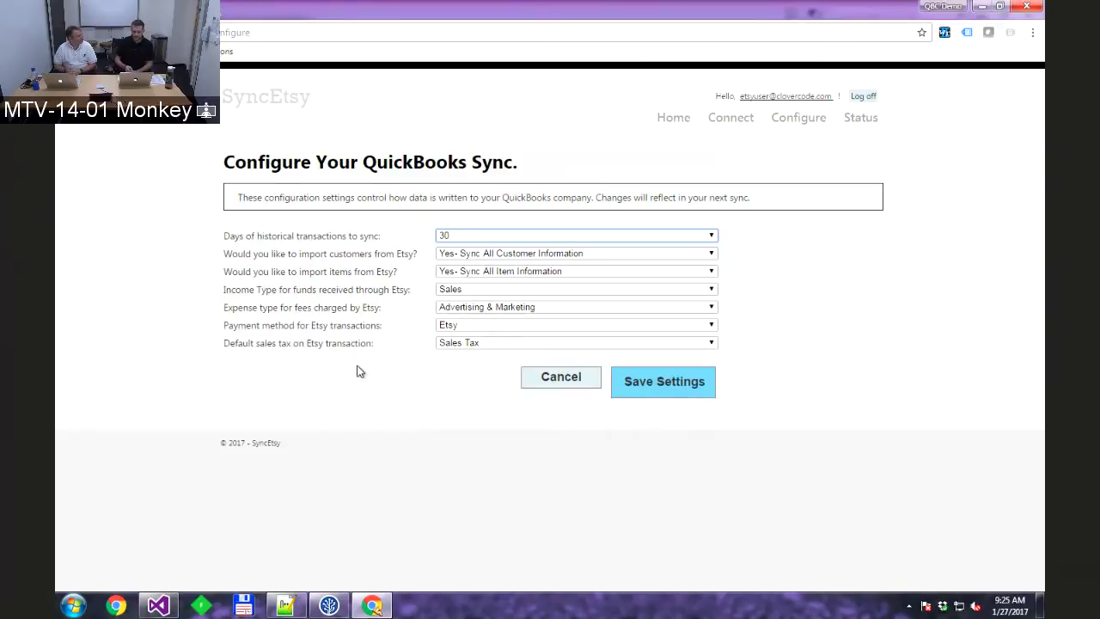
left_click(529, 253)
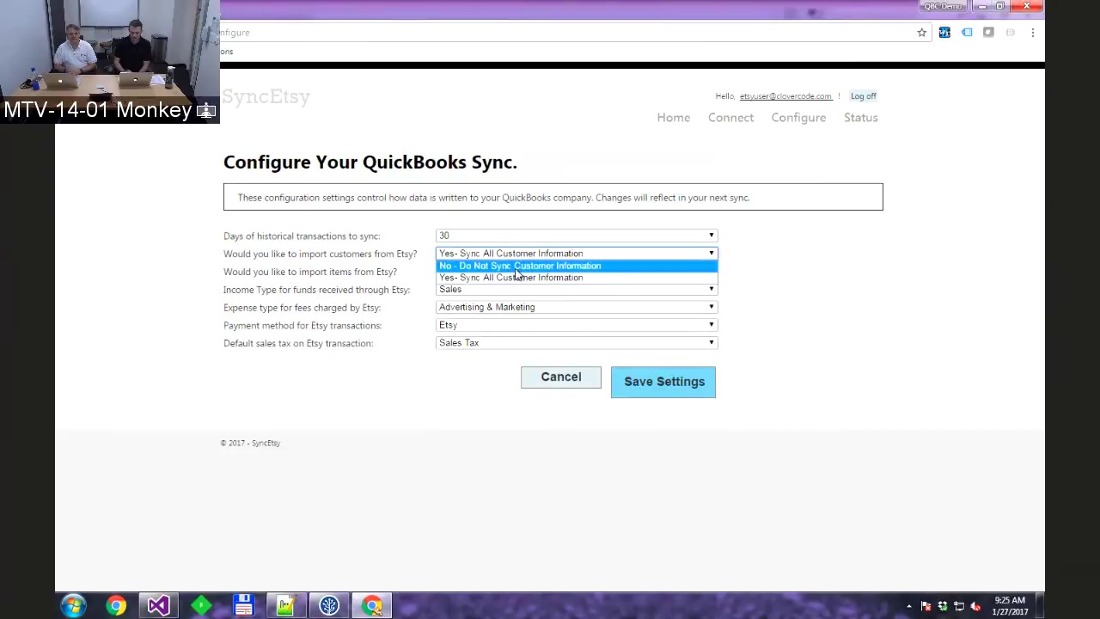
left_click(517, 266)
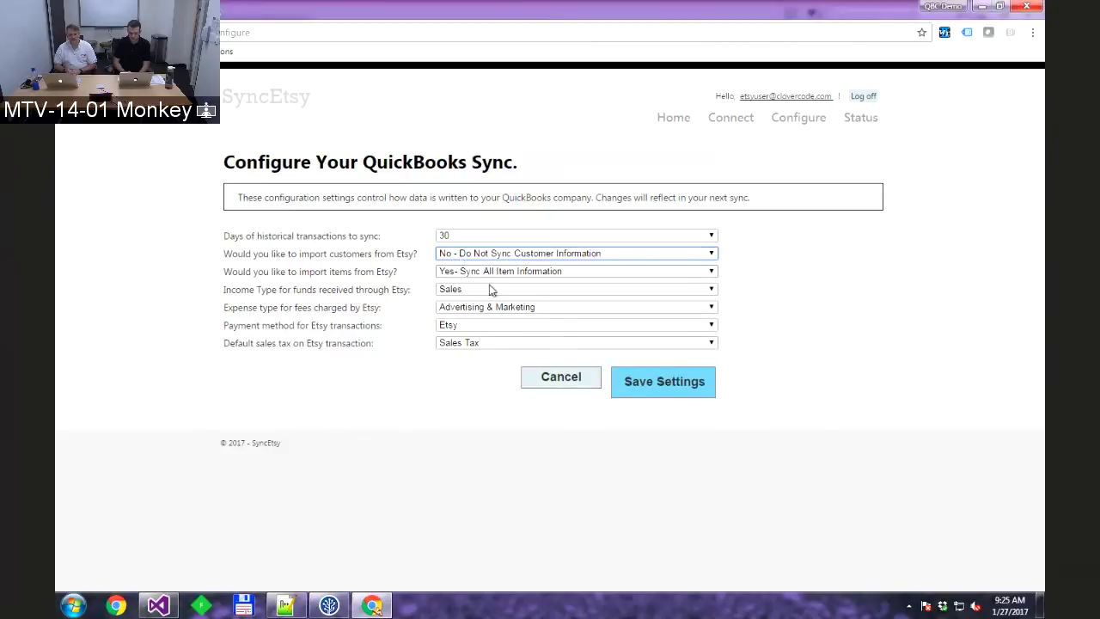
left_click(662, 384)
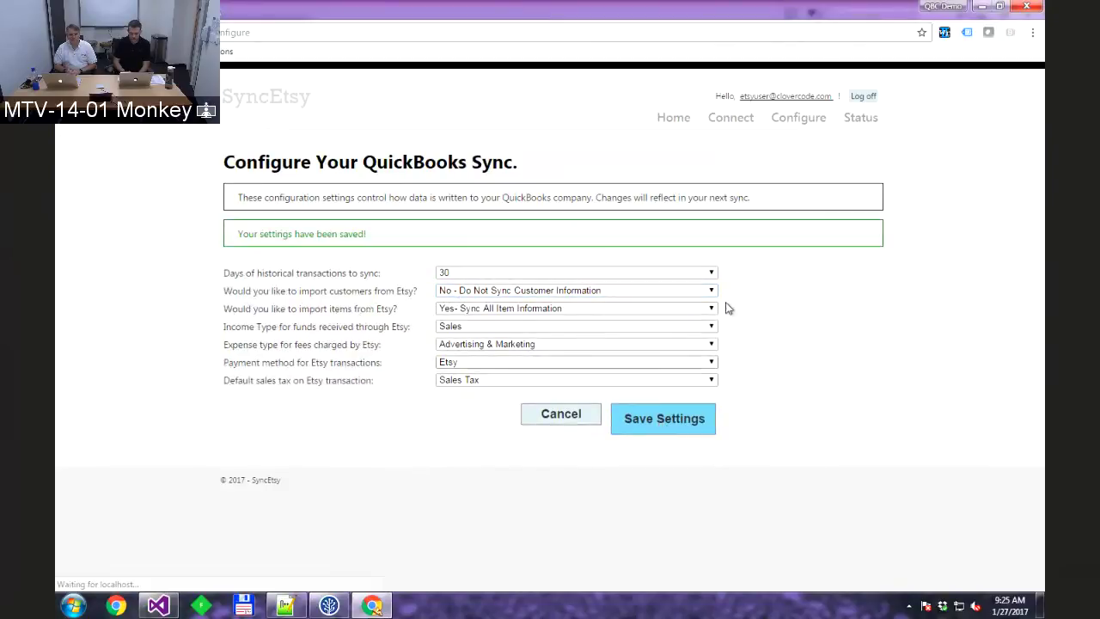
- Open the sync status page and start the paused sync with the new settings
left_click(852, 120)
left_click(357, 232)
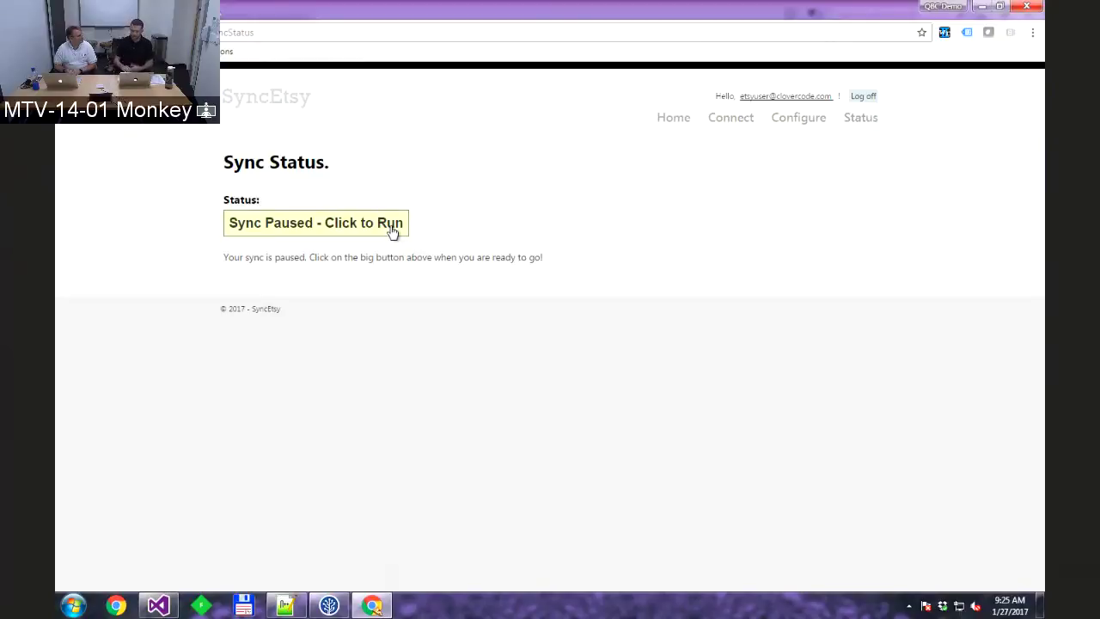
left_click(391, 225)
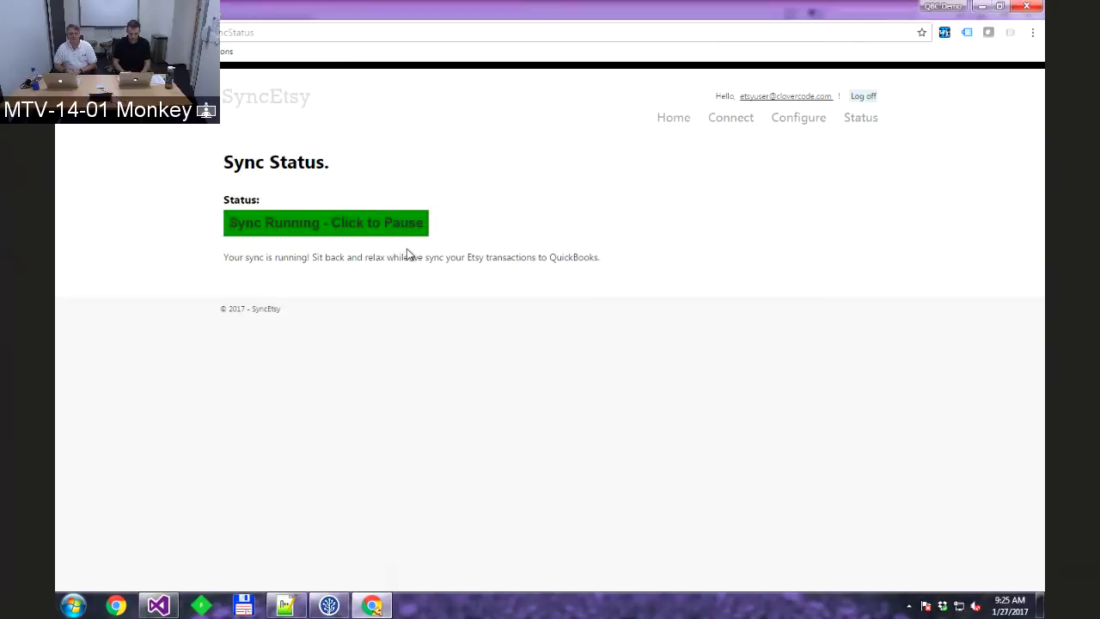
- Switch to QuickBooks Online, open the newly synced 01/27/2017 sales receipt, and examine its customer field, lines, memo and tax
key("ctrl+Left")
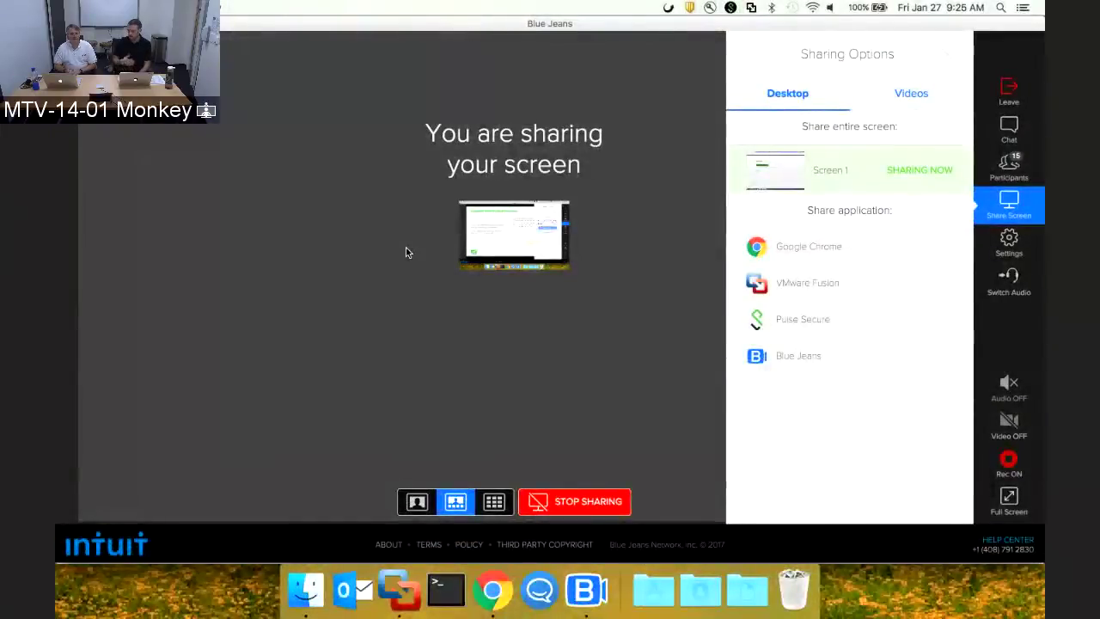
left_click(485, 606)
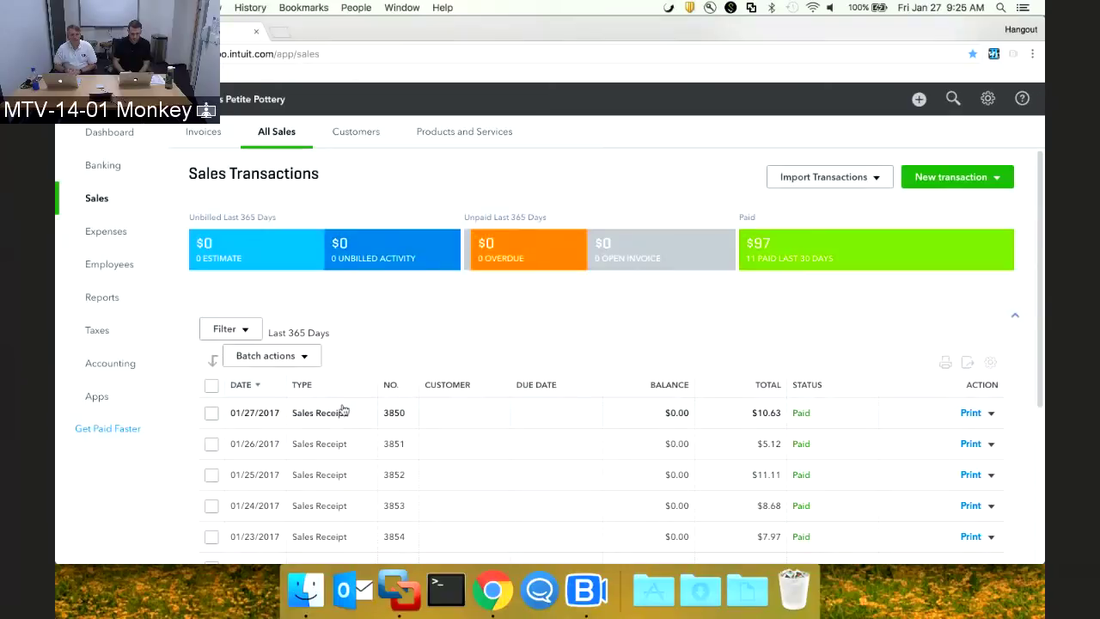
left_click(339, 416)
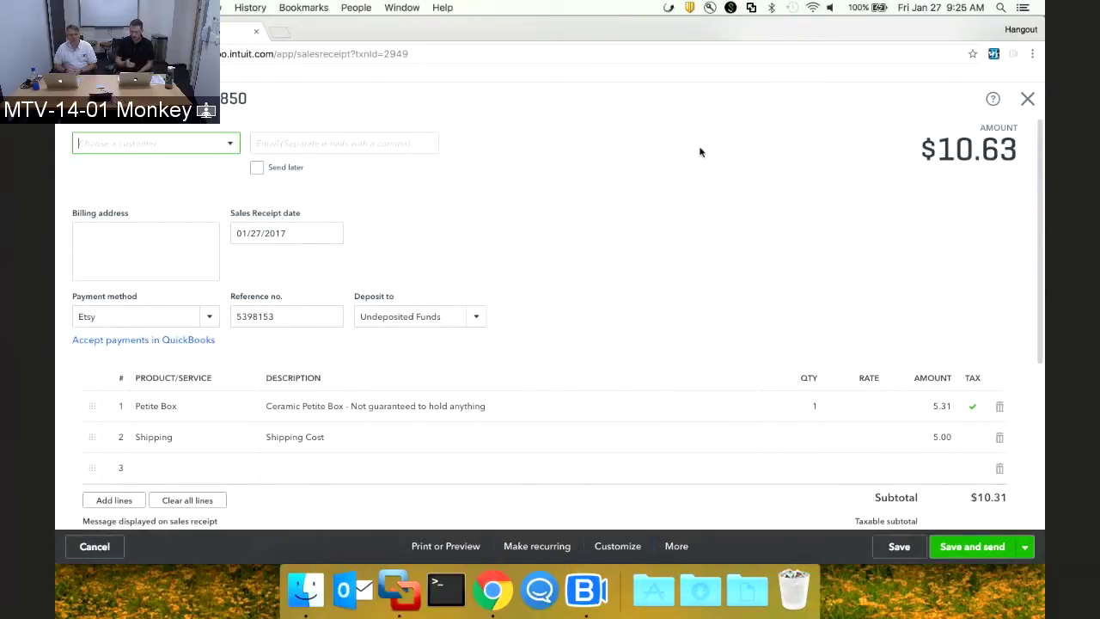
scroll(700, 152, "down", 5)
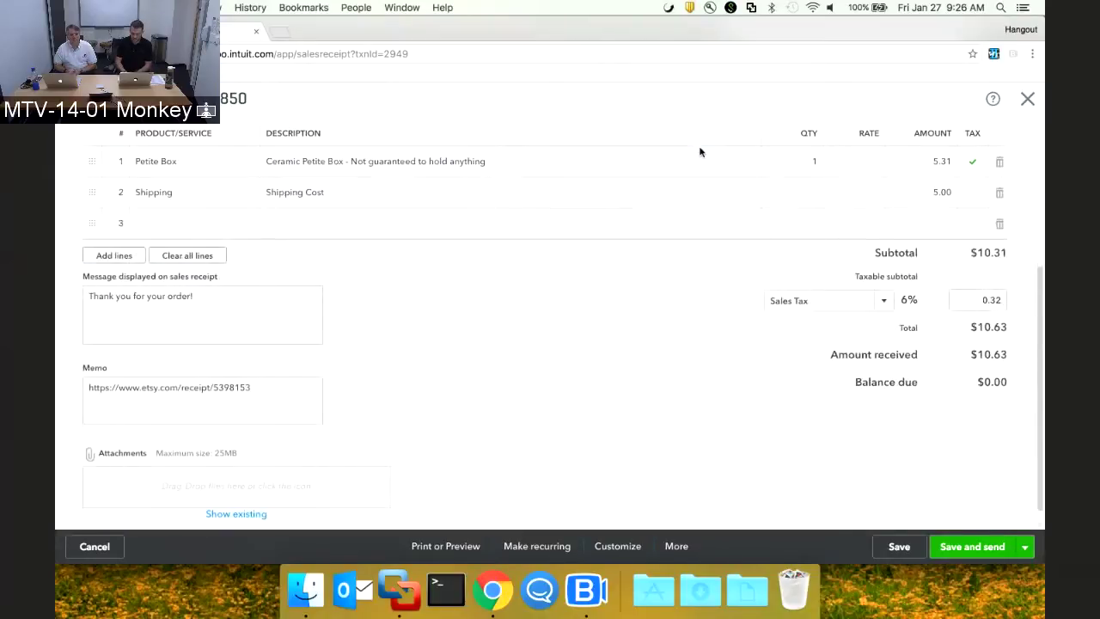
scroll(701, 152, "up", 5)
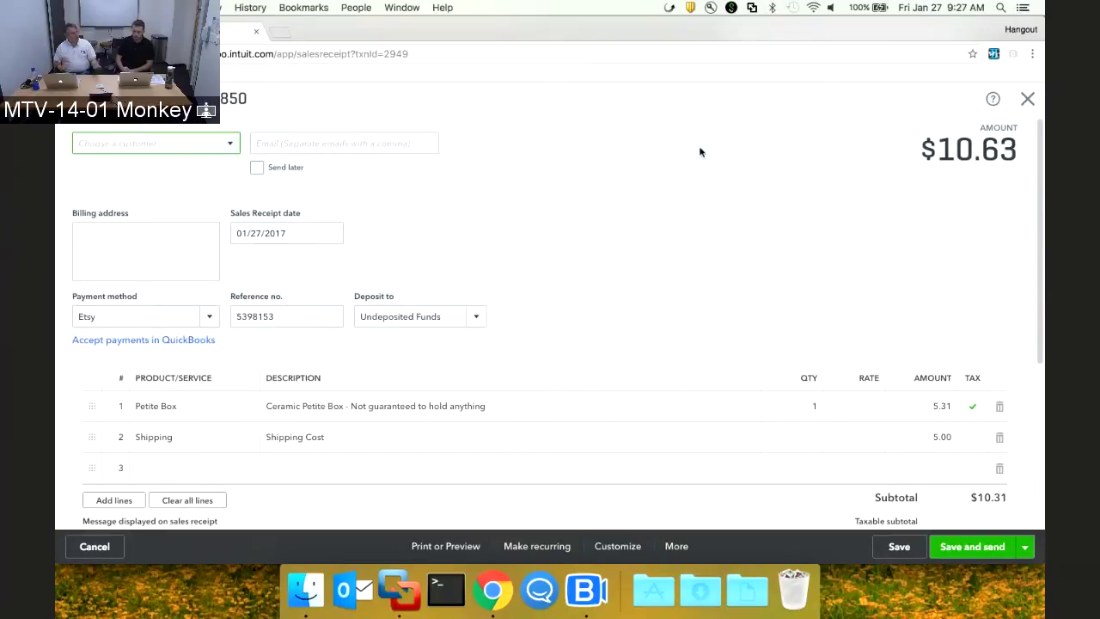
- Add a new customer named Etsy Customer from the sales receipt's empty customer field and save it
left_click(230, 145)
left_click(183, 169)
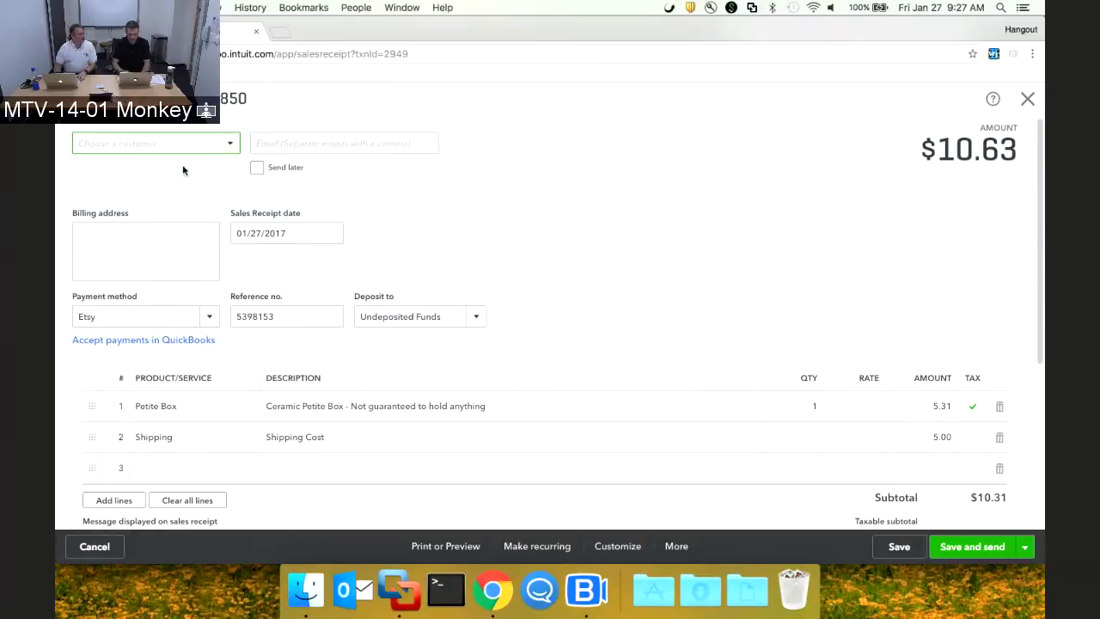
type("Etsy")
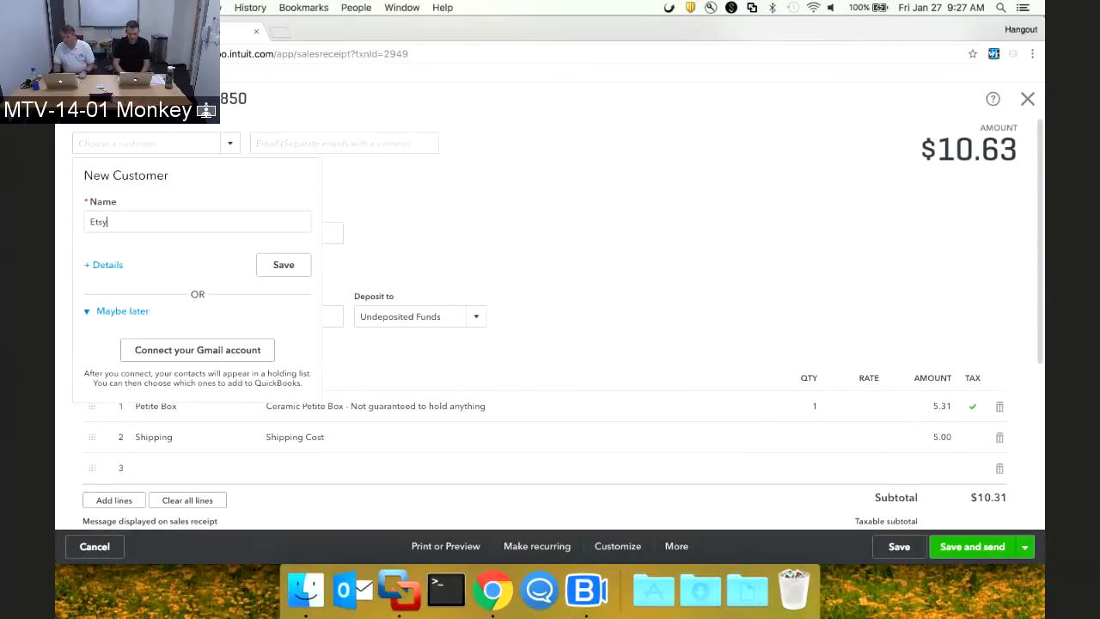
type(" Customer")
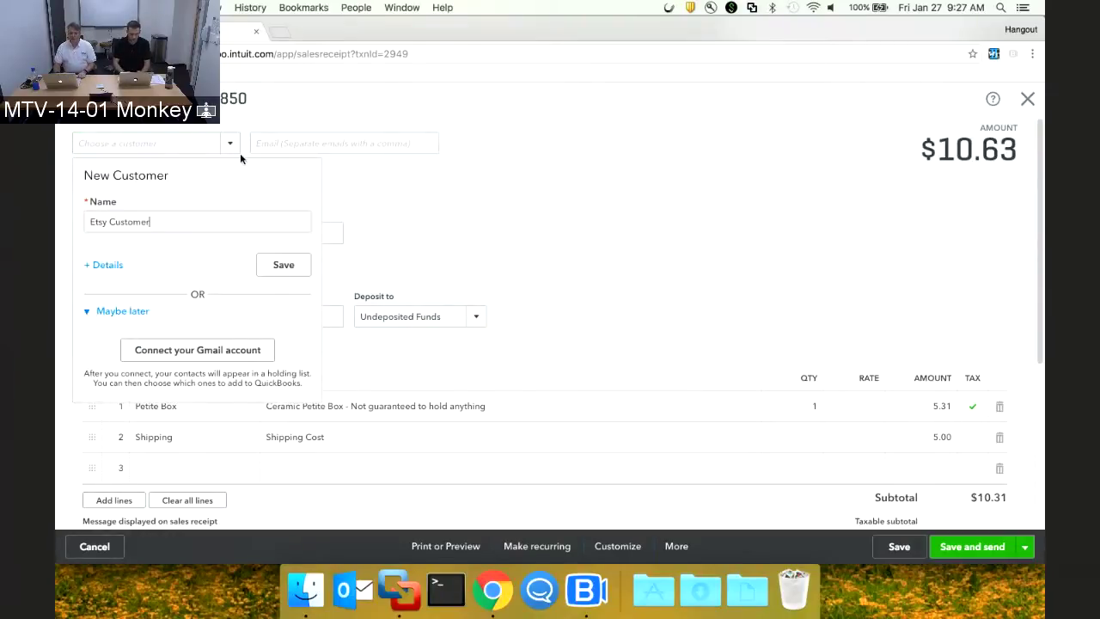
left_click(283, 267)
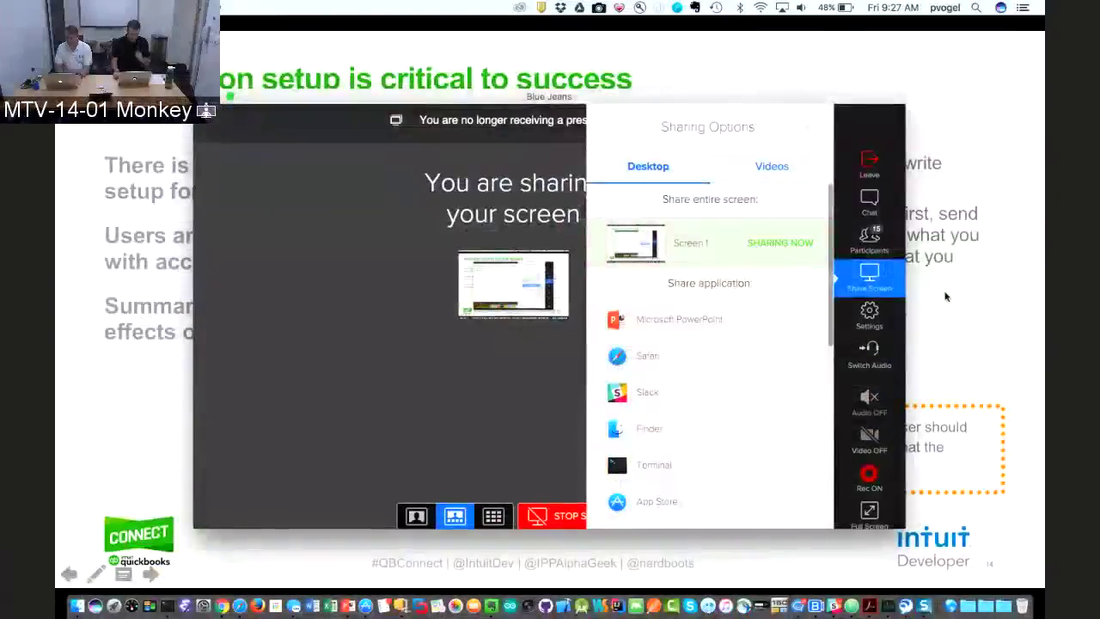
- Return to the presentation and advance past the slide on matching business activity to the slide on traceability to customer/vendor business
left_click(946, 297)
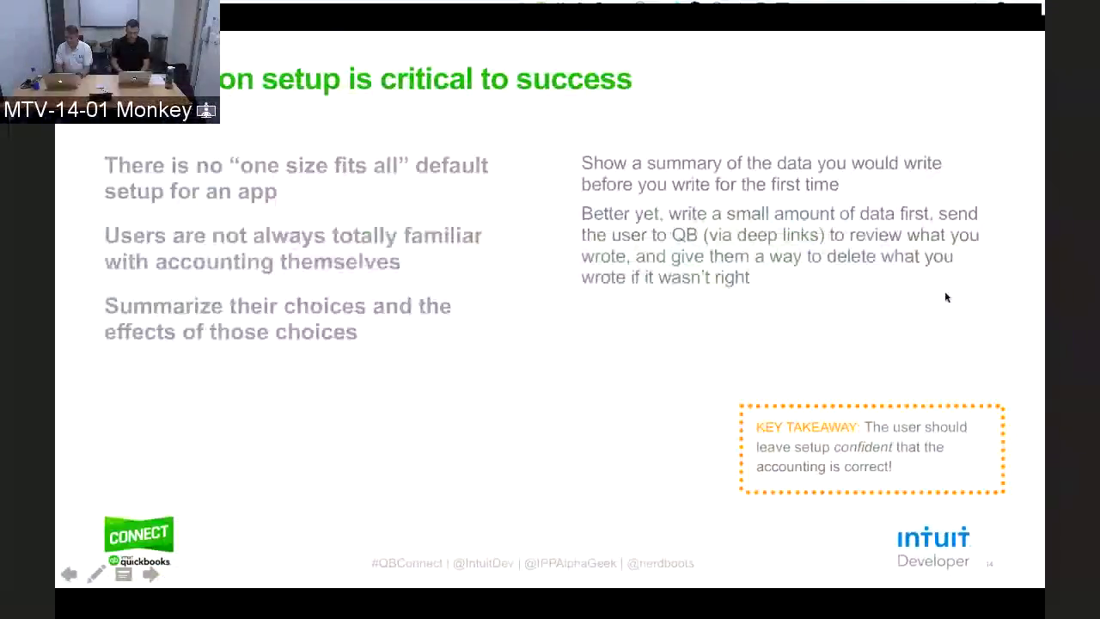
key("Right")
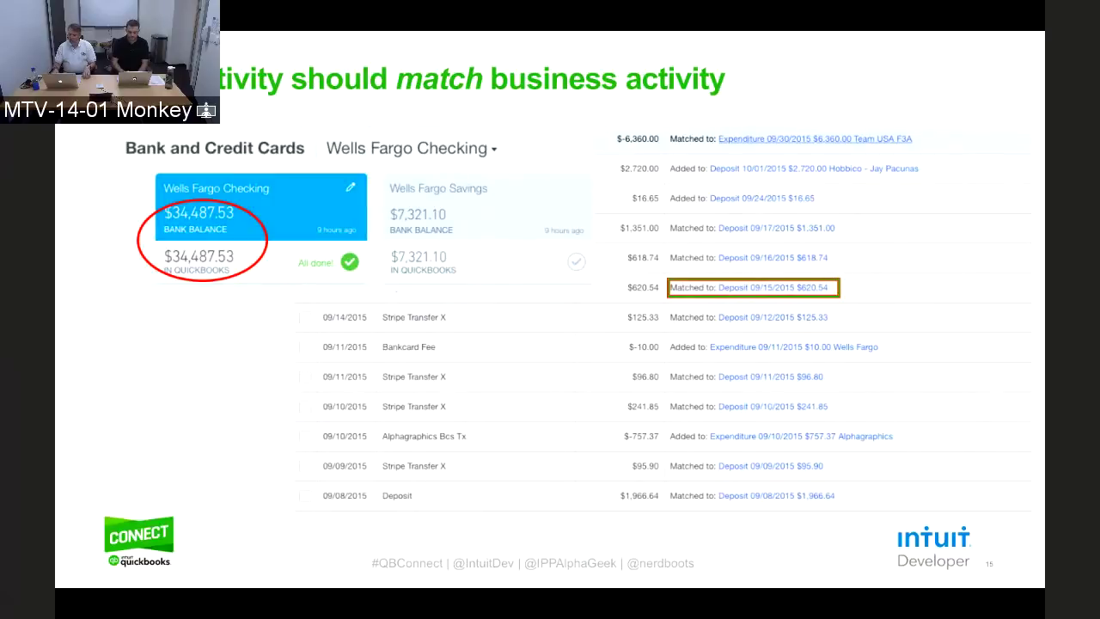
key("Right")
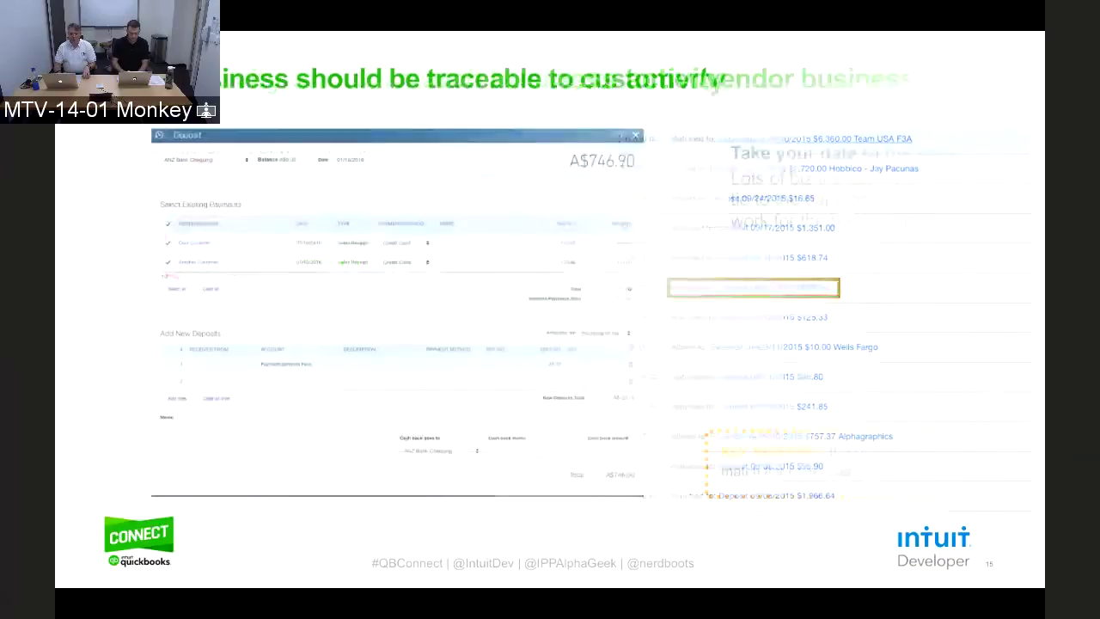
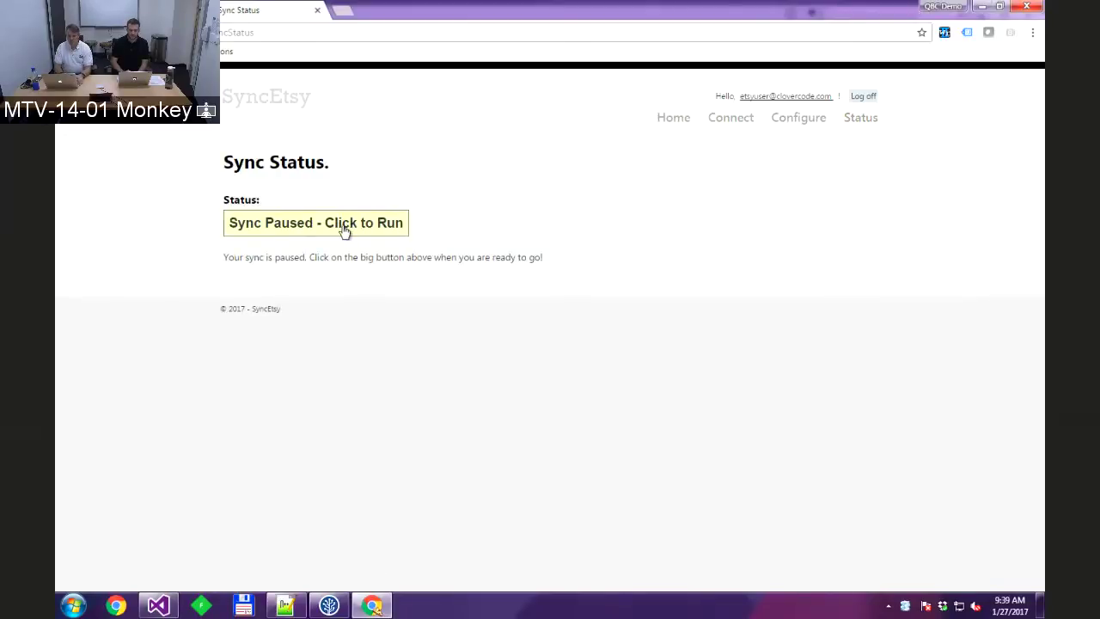
- Start the paused Etsy sync and switch to the QuickBooks Online banking page
left_click(343, 227)
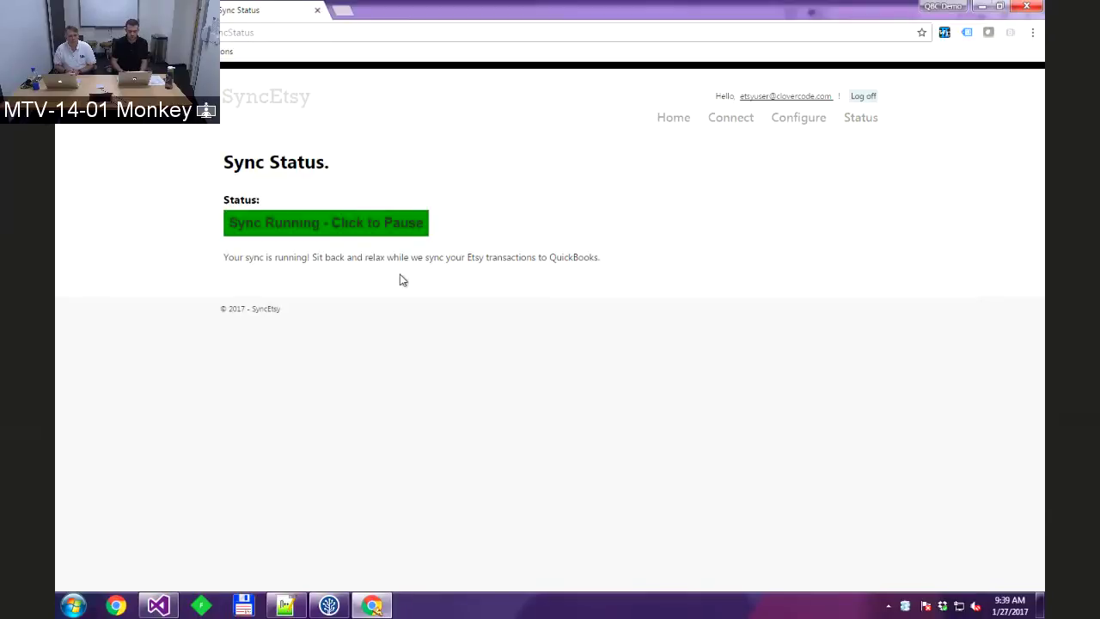
key("super+Tab")
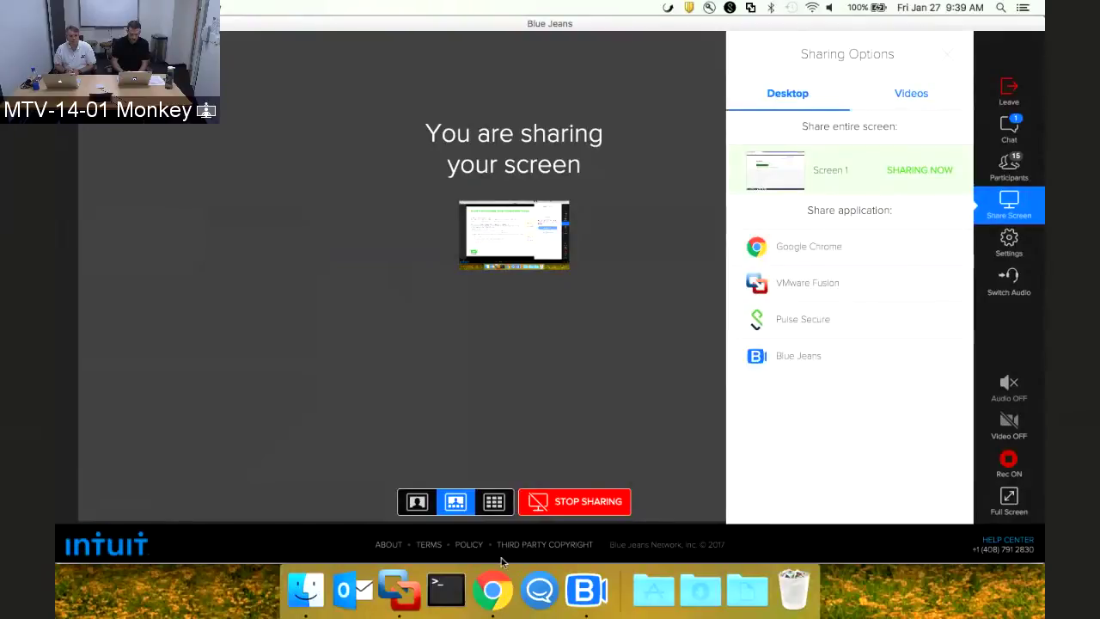
left_click(493, 590)
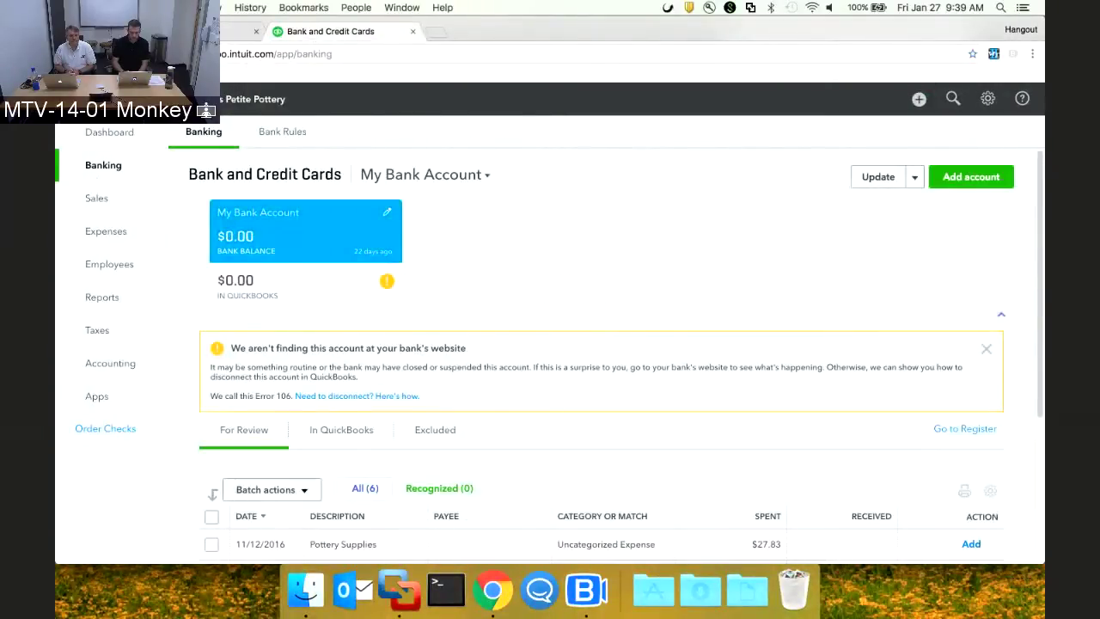
- Dismiss the bank account error notice and compare the bank transactions for review with the list of all sales transactions
left_click(986, 349)
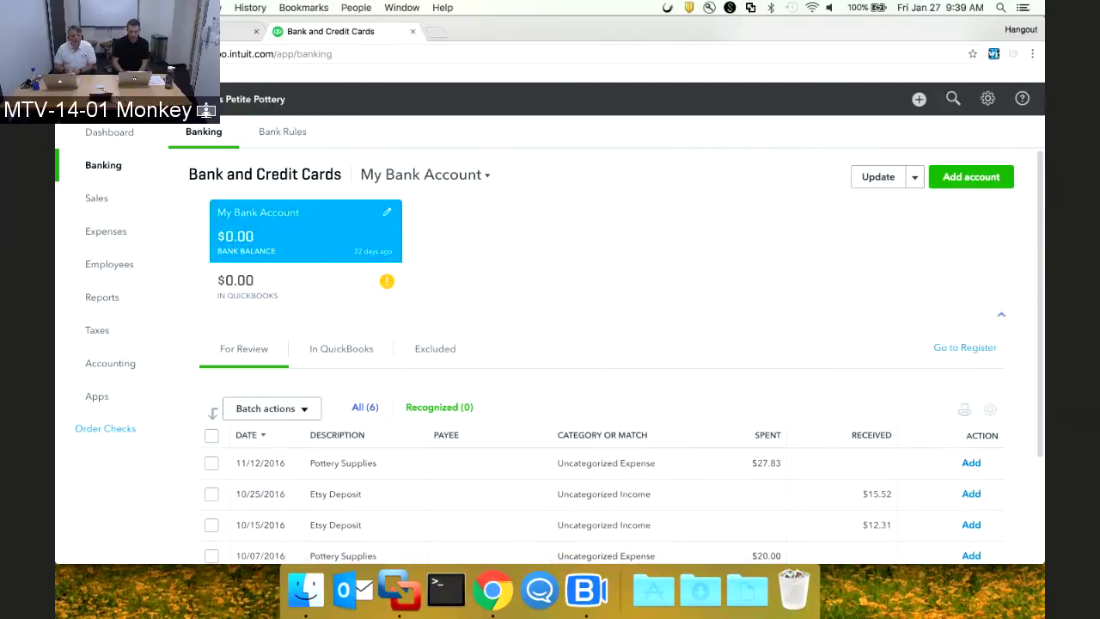
scroll(335, 247, "down", 3)
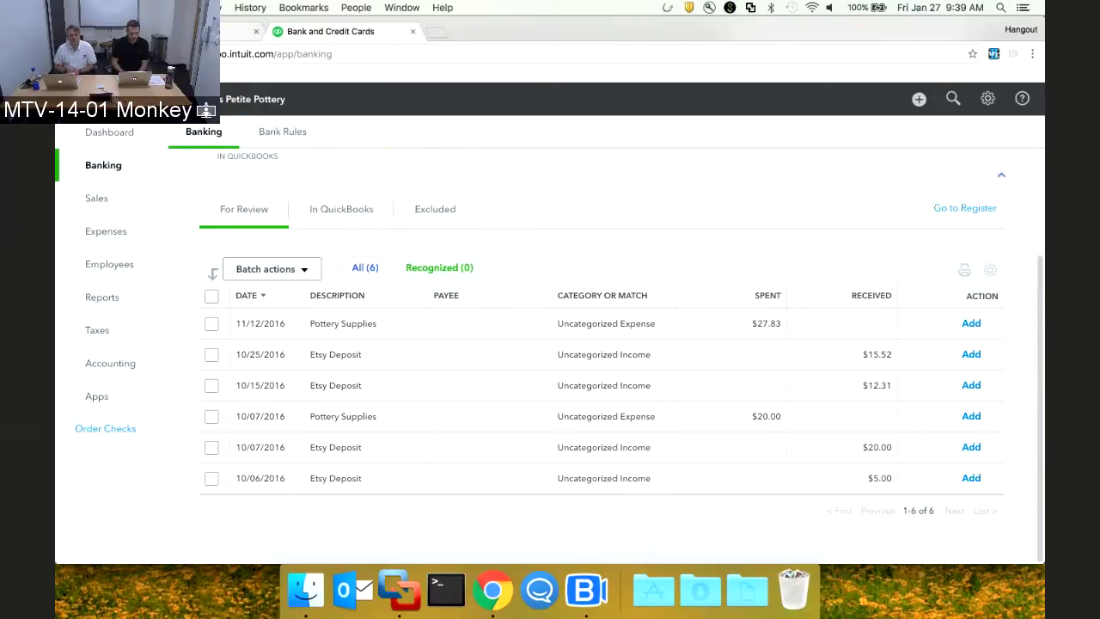
left_click(74, 53)
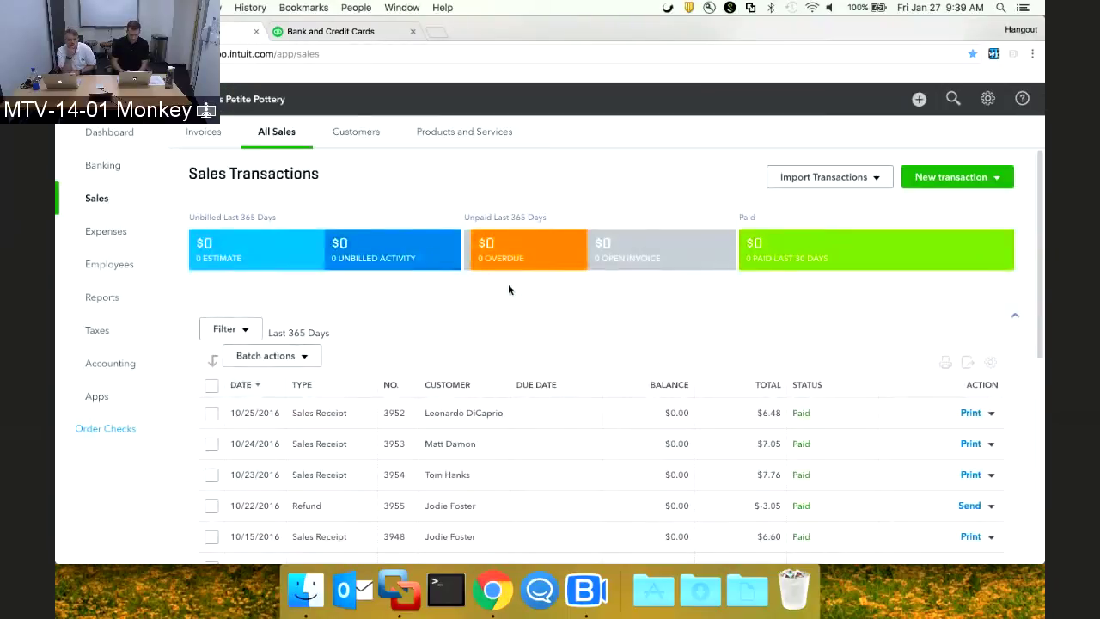
scroll(508, 289, "down", 5)
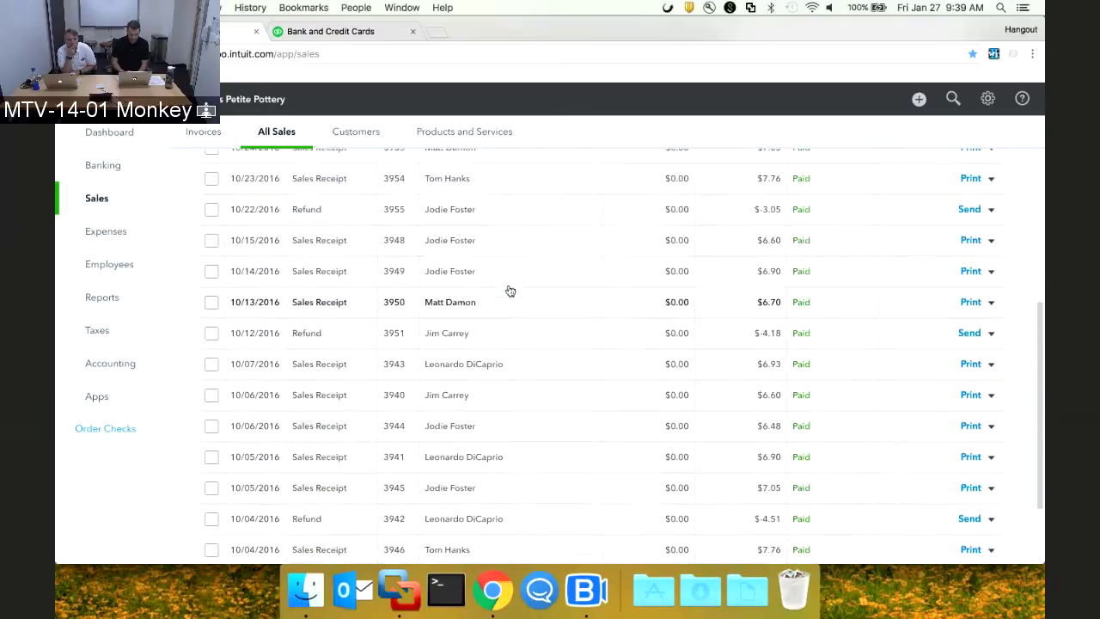
scroll(372, 381, "up", 2)
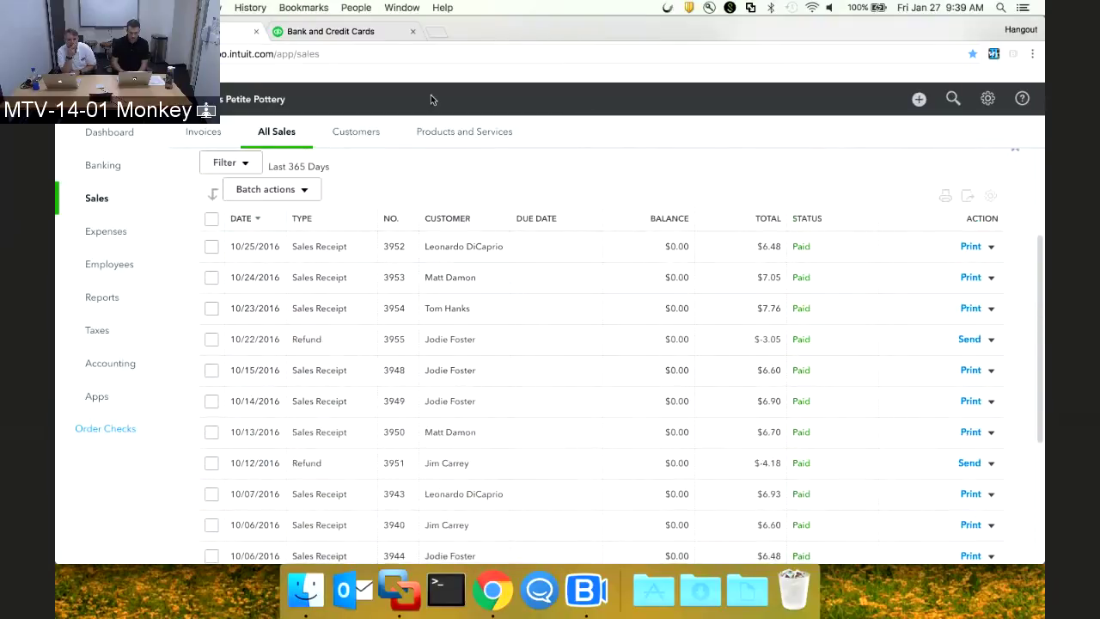
- Reload the banking page, dismiss the account notice, and check the transactions for review for recognized matches
left_click(335, 33)
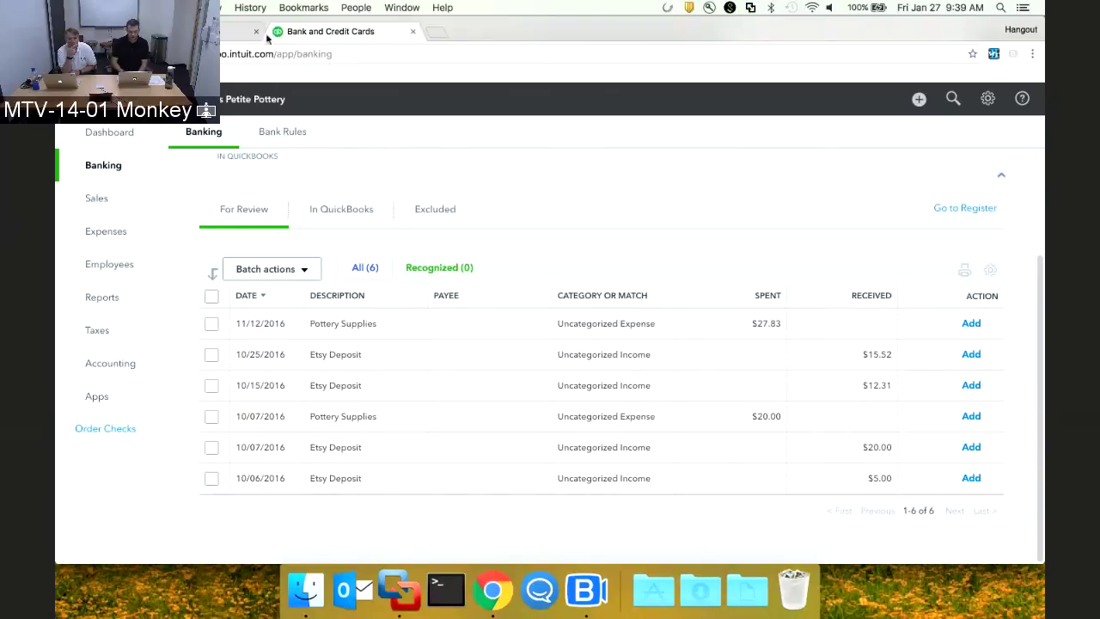
left_click(303, 56)
key("Return")
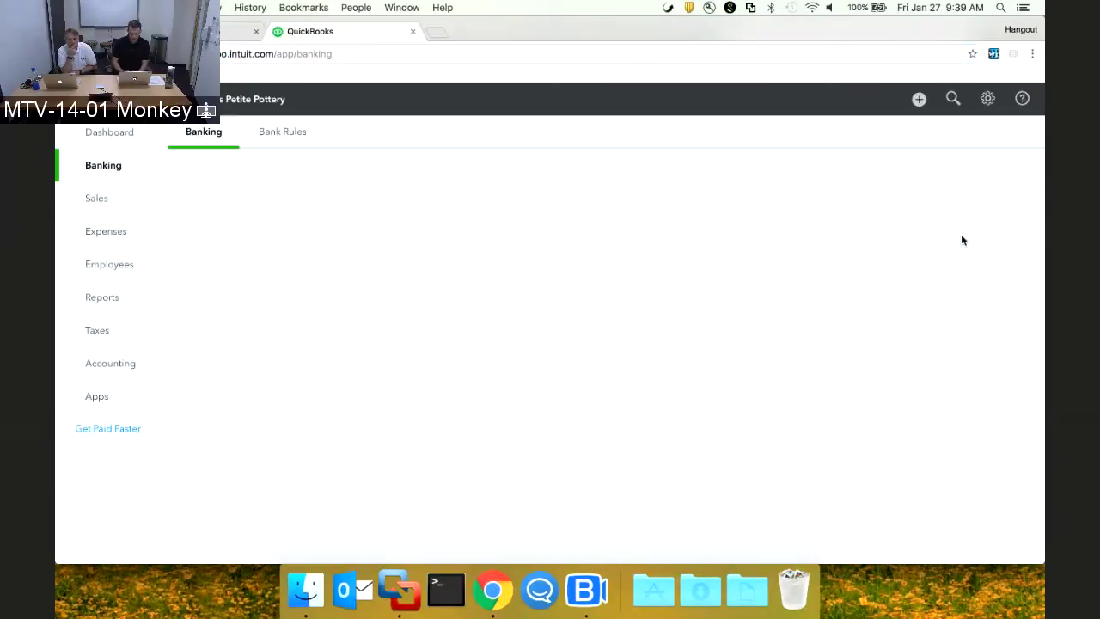
left_click(986, 348)
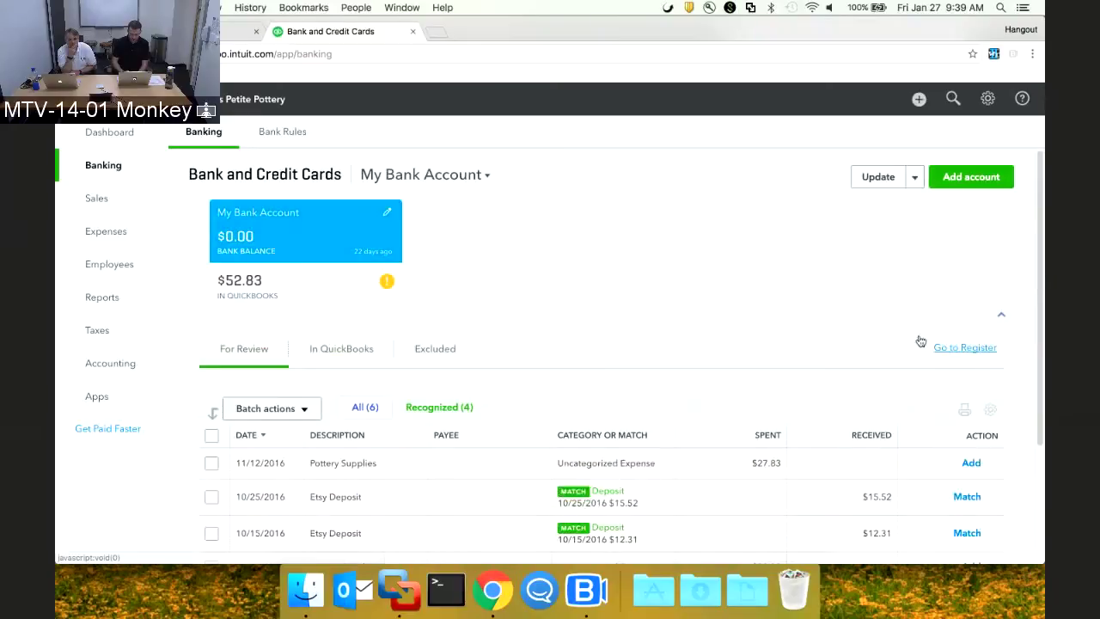
scroll(848, 324, "down", 1)
scroll(847, 324, "down", 3)
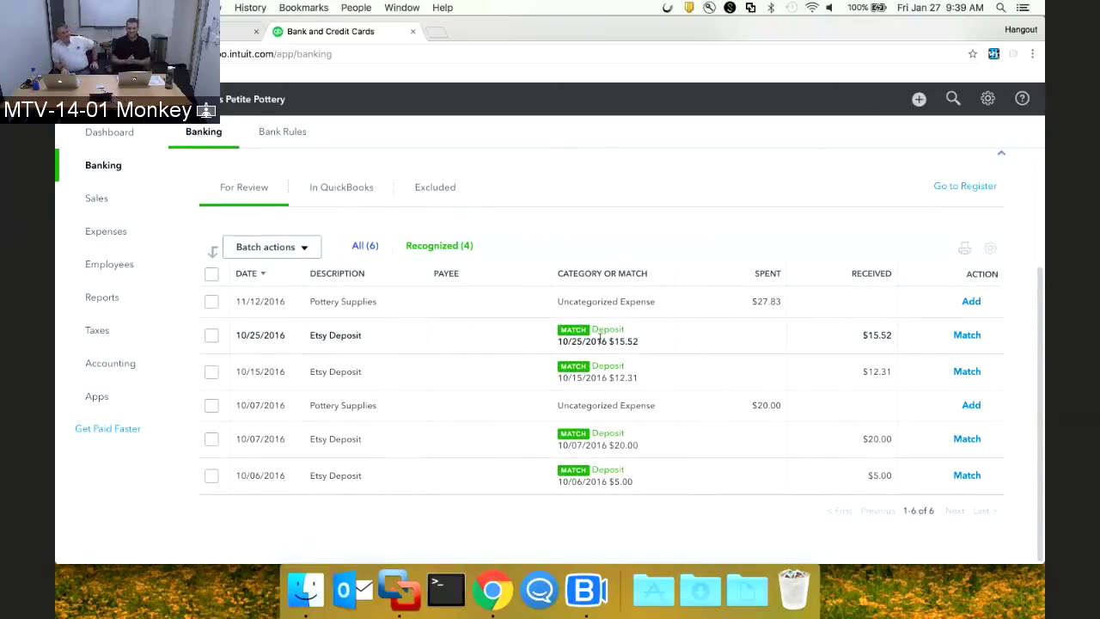
- Open the deposit suggested as a match for the 10/25/2016 Etsy Deposit, examine its payments, Etsy fee lines and total, and close it
left_click(399, 334)
scroll(258, 340, "down", 2)
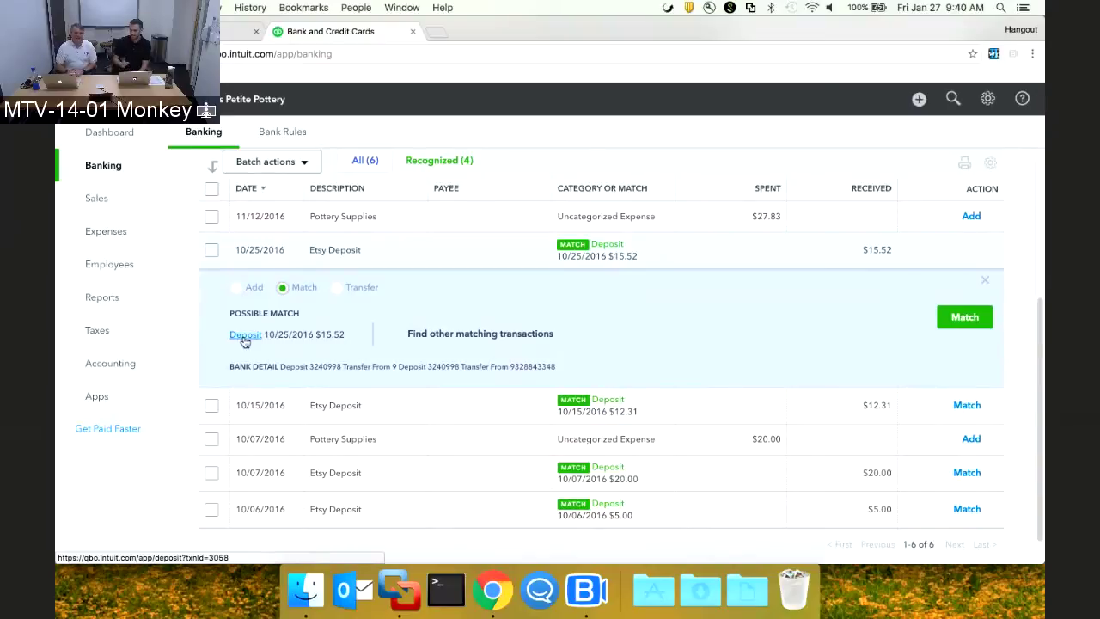
left_click(245, 336)
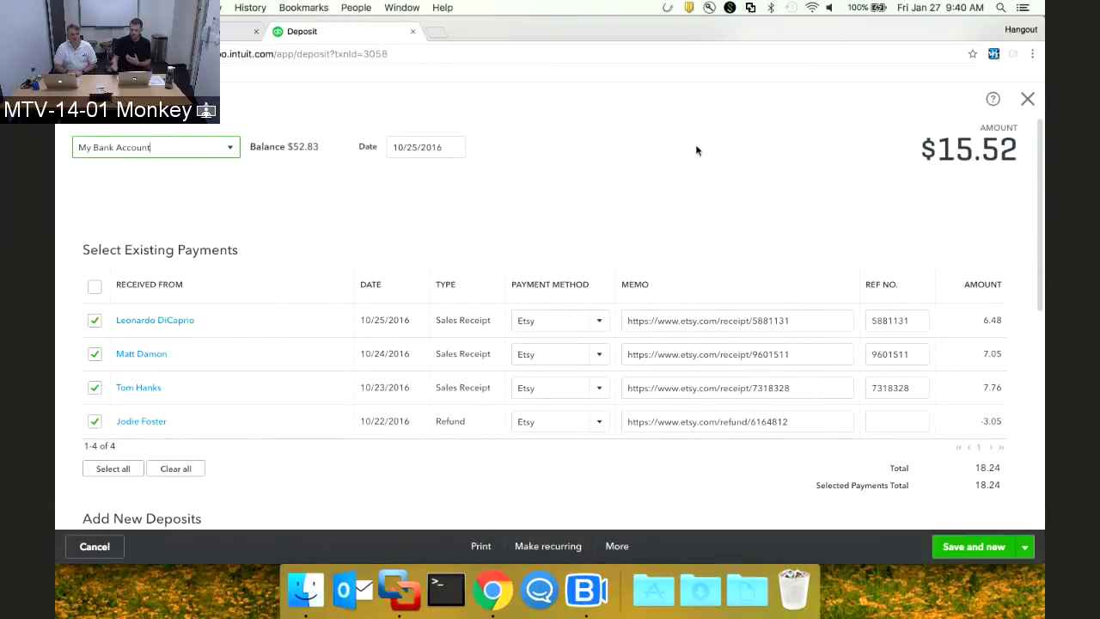
scroll(696, 150, "down", 2)
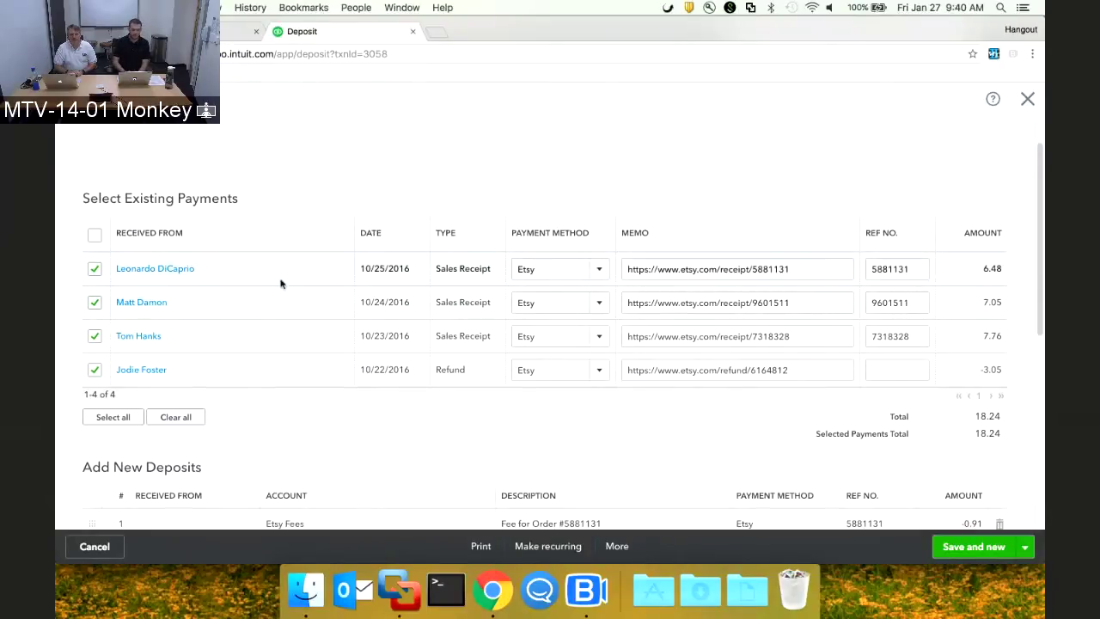
scroll(285, 268, "down", 2)
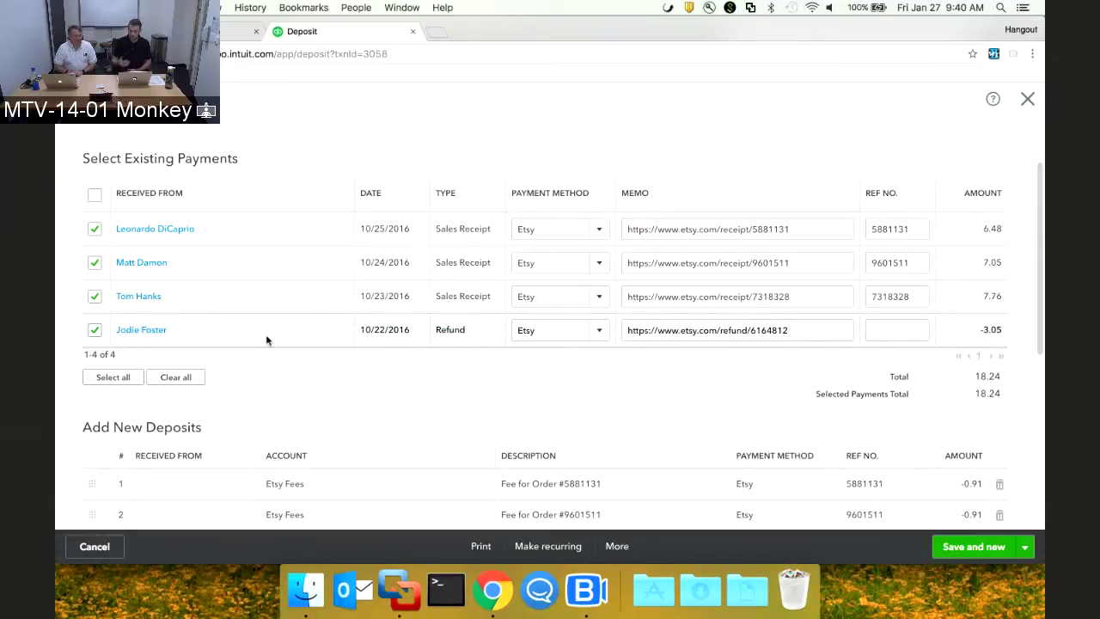
scroll(262, 335, "down", 5)
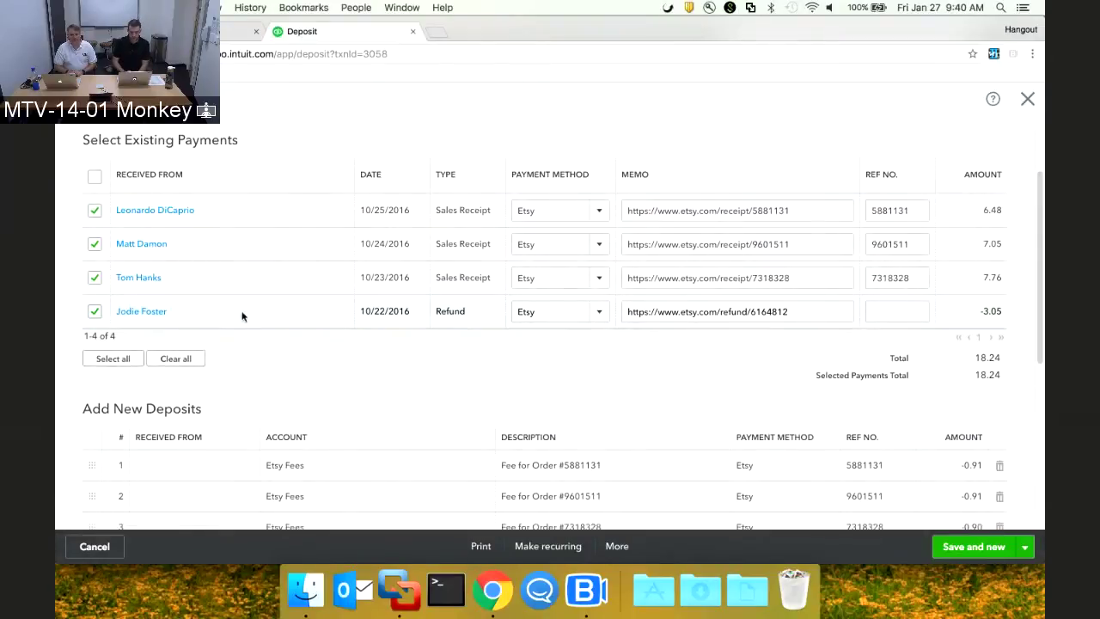
scroll(243, 317, "down", 5)
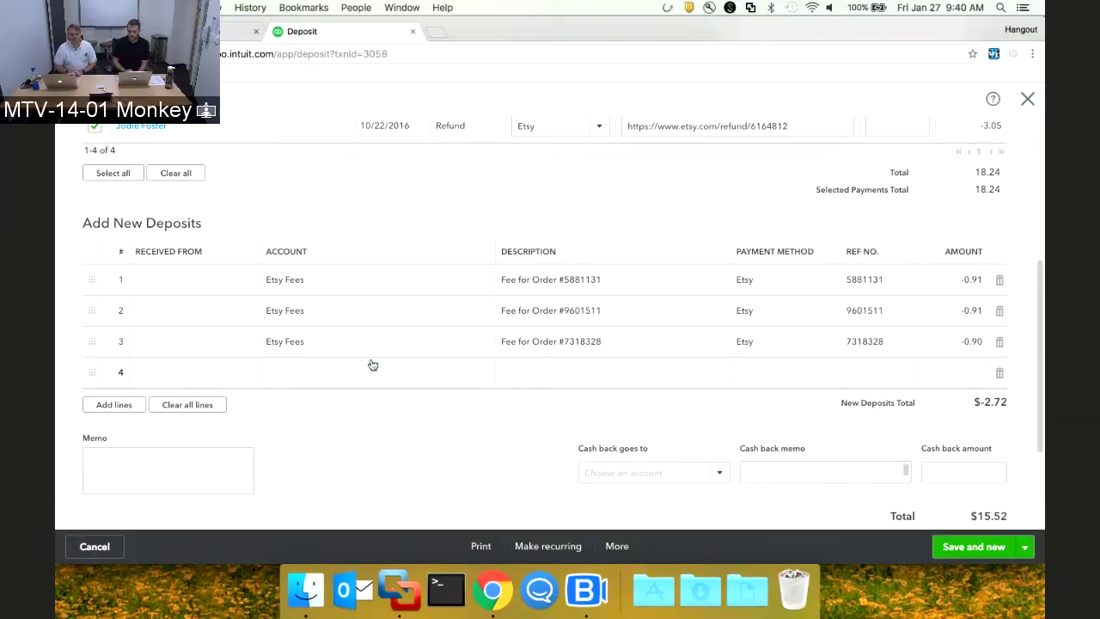
scroll(372, 364, "down", 2)
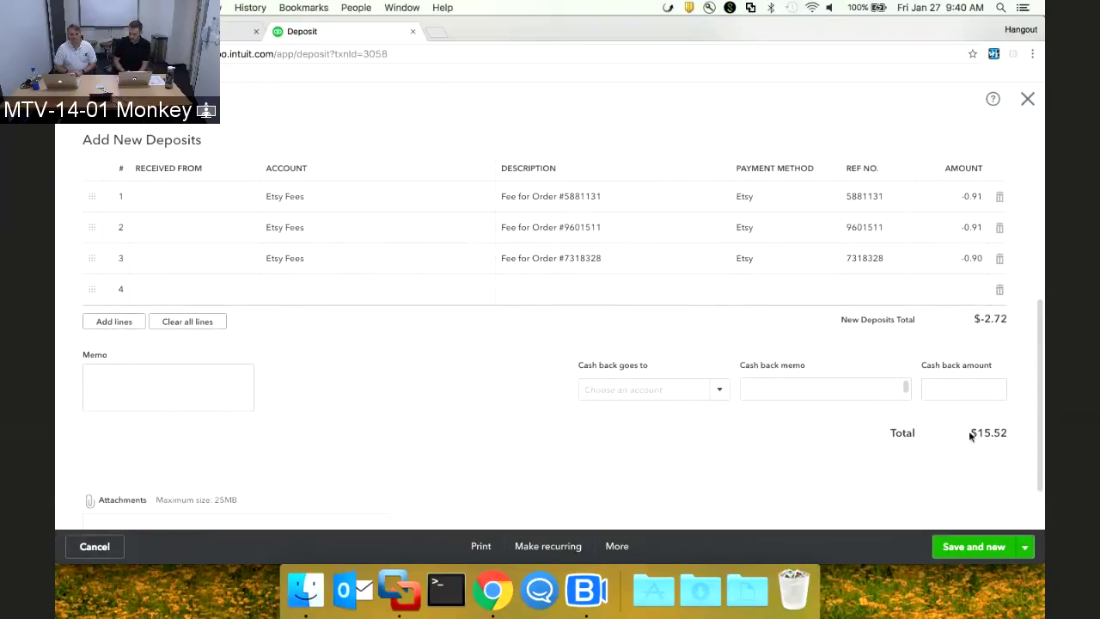
scroll(808, 245, "up", 6)
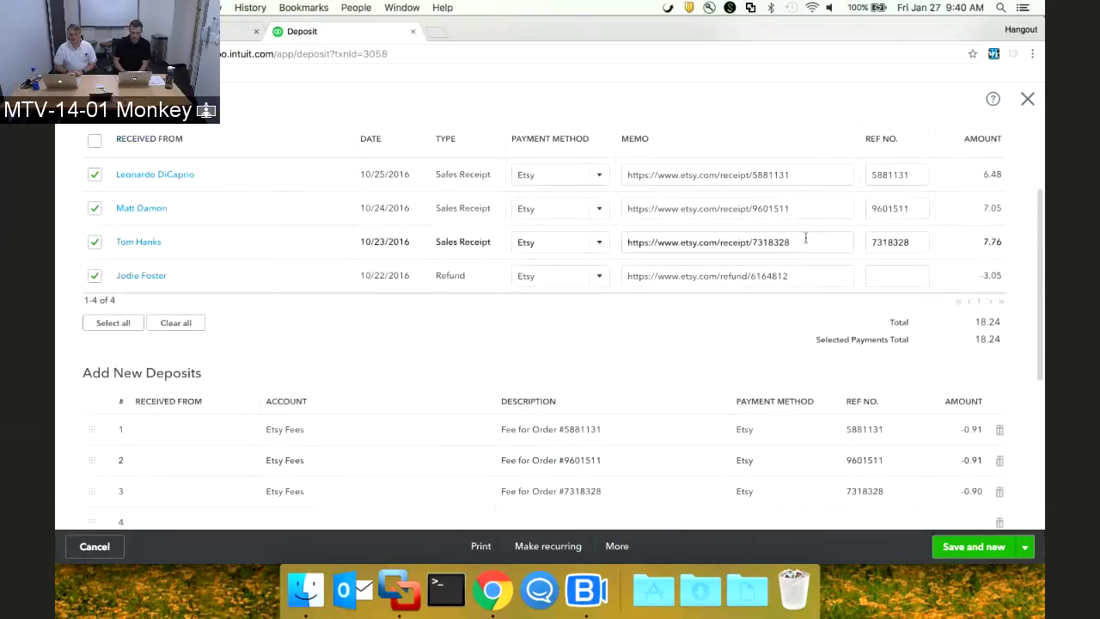
left_click(1027, 99)
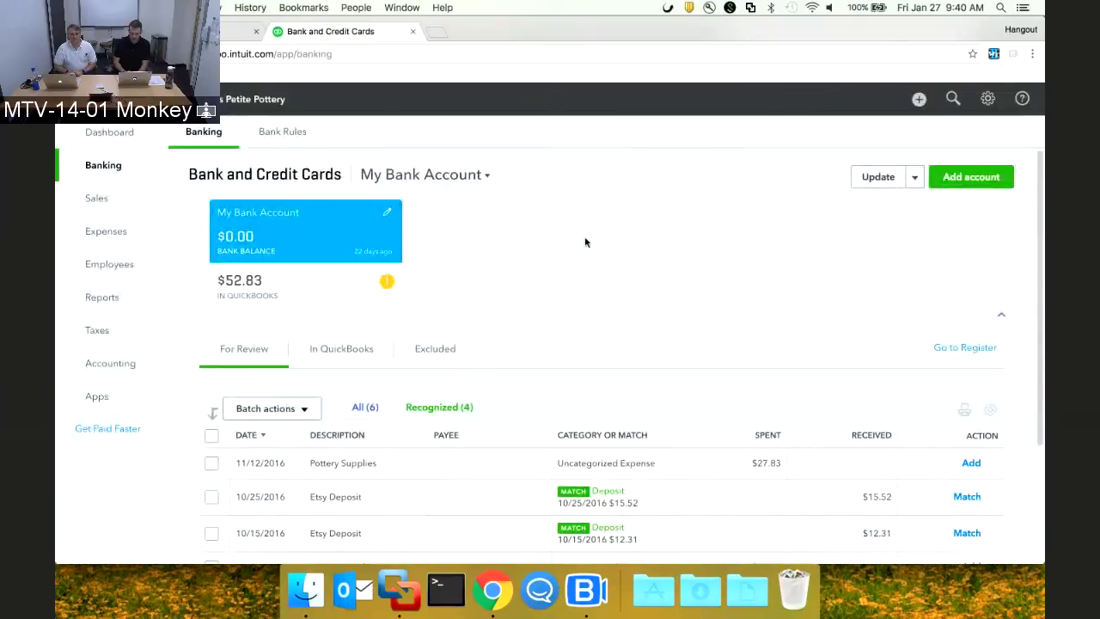
- Match the 10/25/2016 Etsy Deposit bank transaction to its suggested QuickBooks deposit
scroll(559, 284, "down", 3)
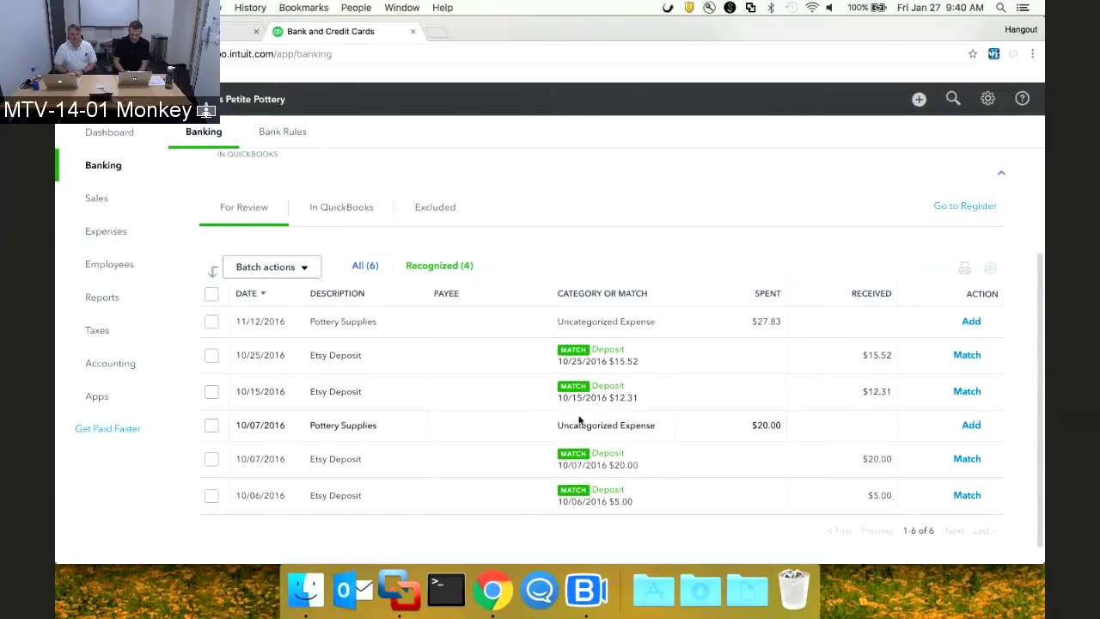
left_click(626, 360)
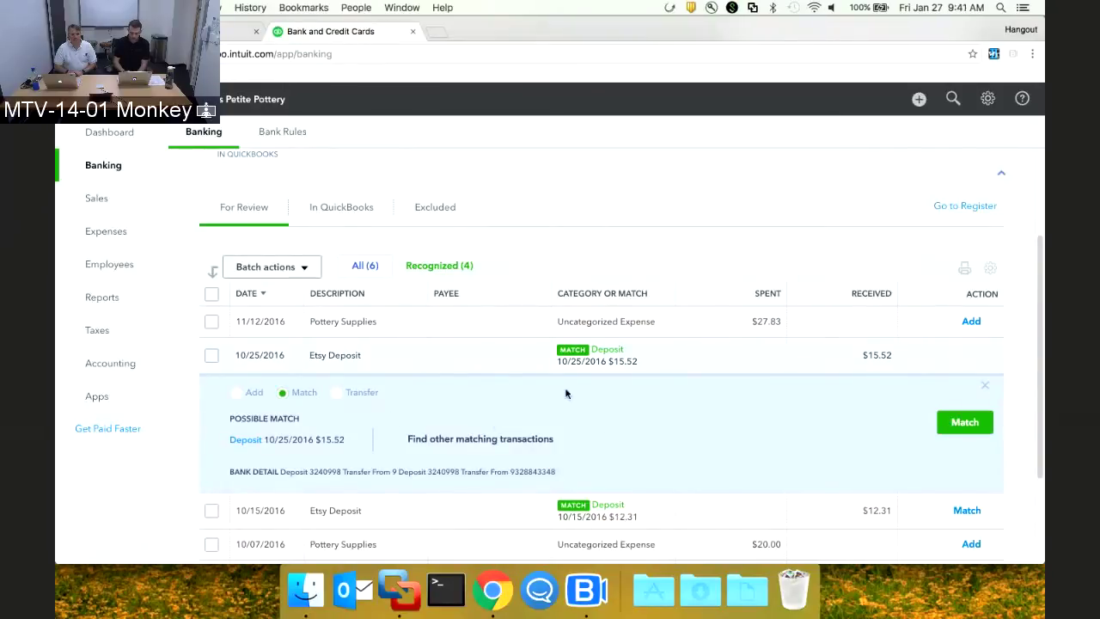
left_click(964, 423)
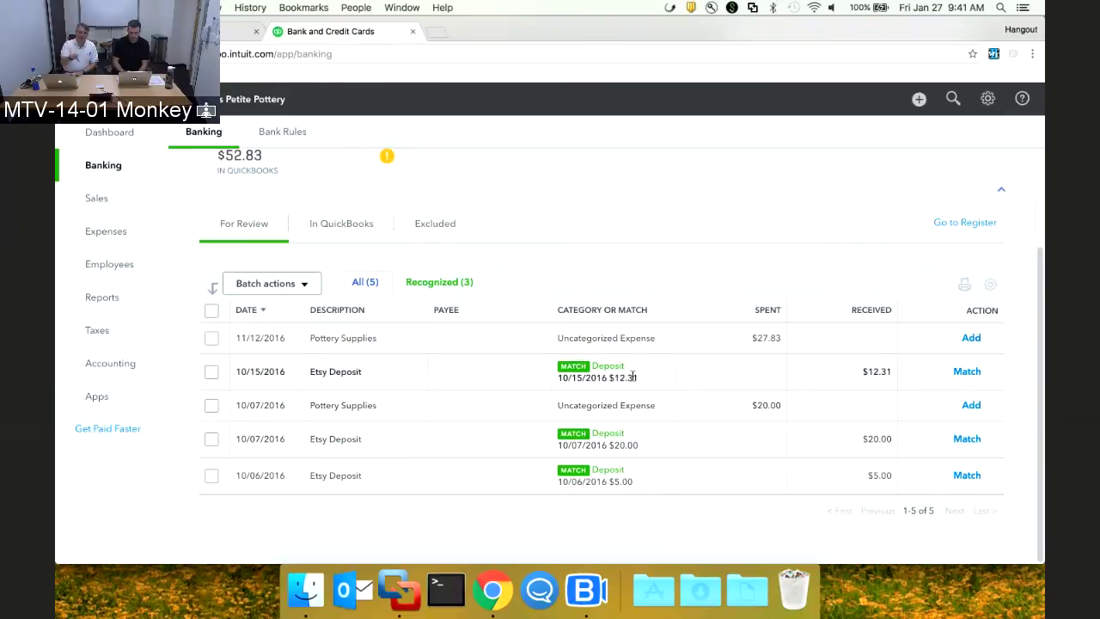
- Open the deposit suggested as a match for the 10/15/2016 Etsy Deposit, examine its payments, refund and fee lines, and close it
left_click(570, 368)
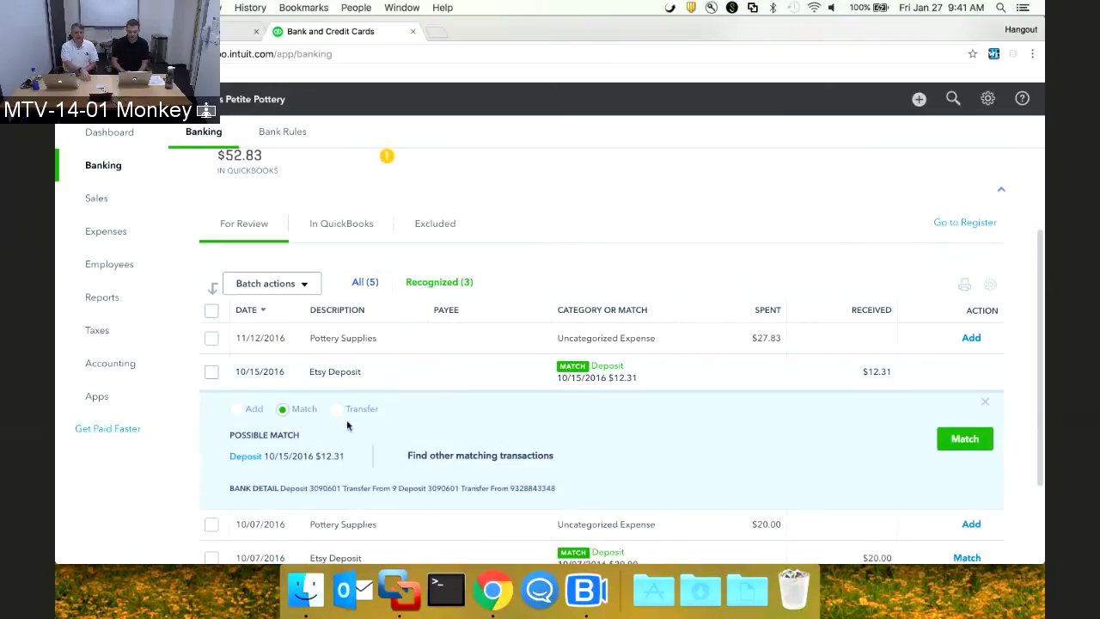
left_click(244, 459)
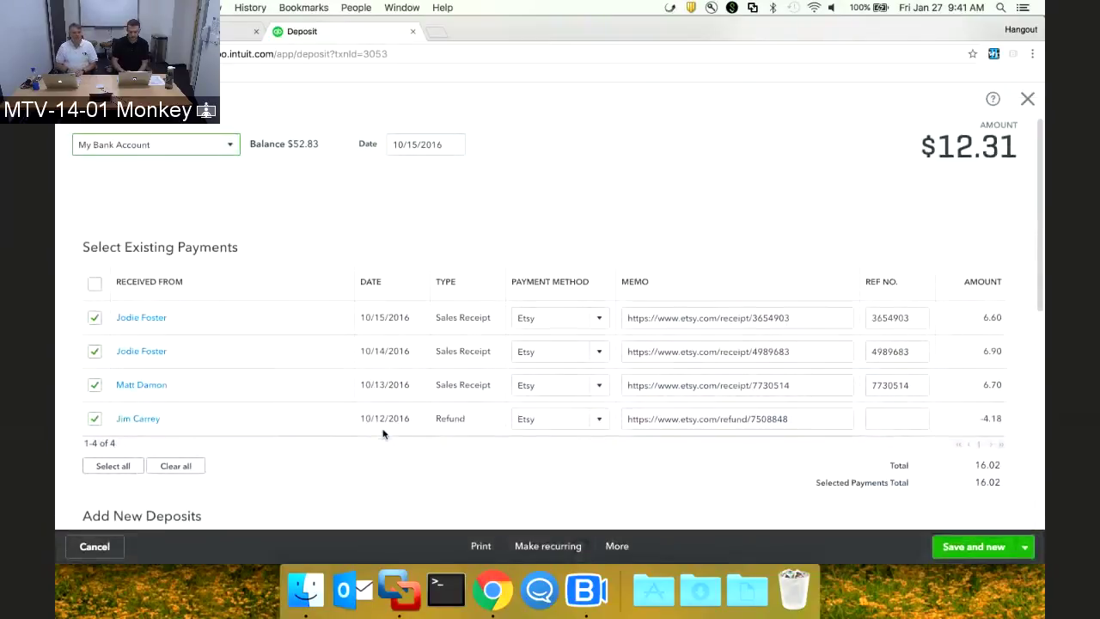
scroll(383, 433, "down", 3)
scroll(383, 433, "down", 4)
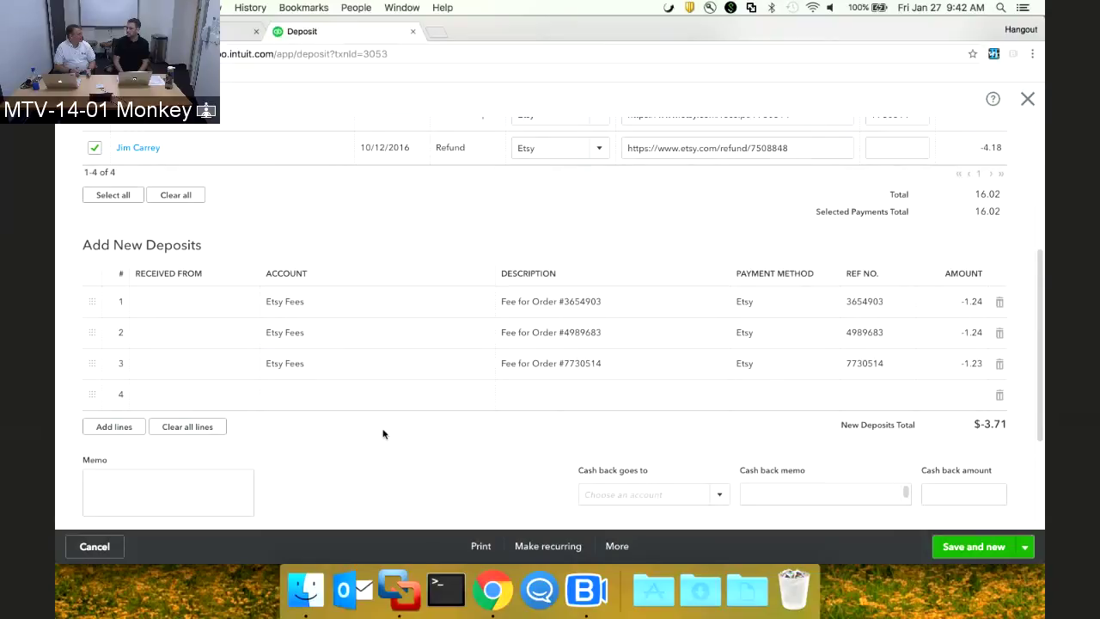
left_click(1026, 98)
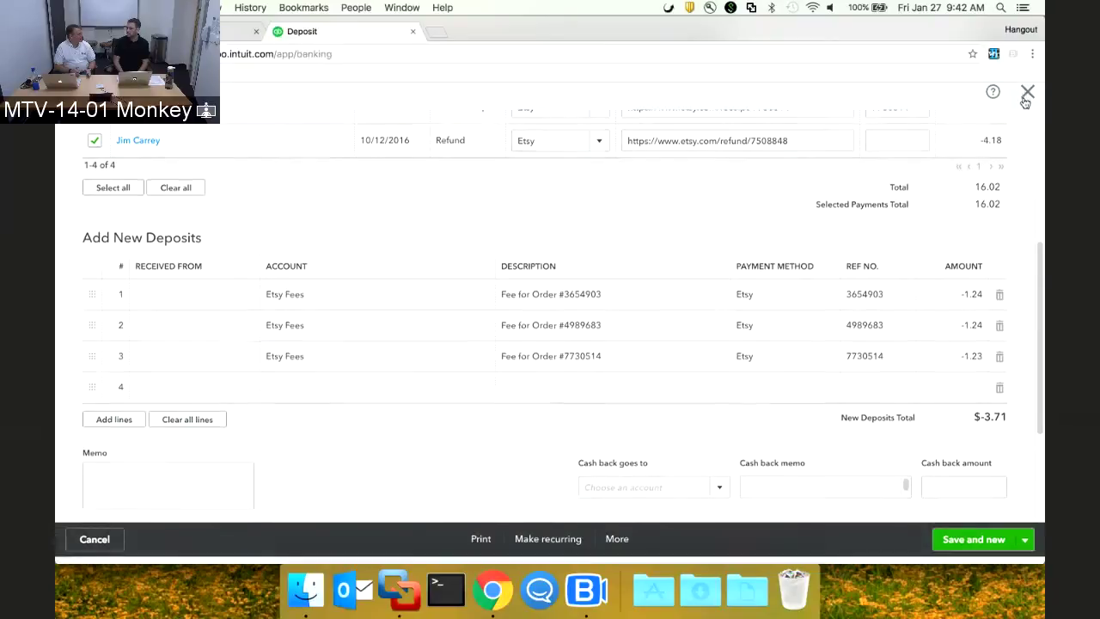